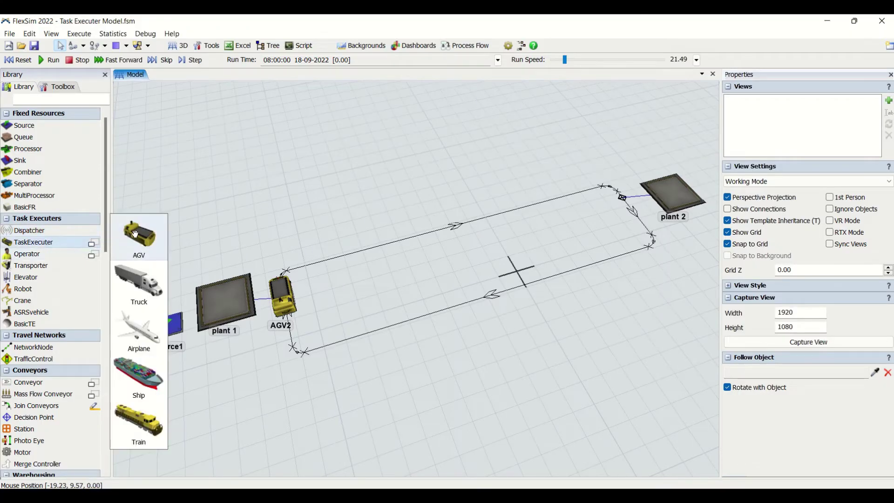
# Add an AGV task executer beside the lower path of the loop and name it AGV1.
pyautogui.moveTo(92, 243); pyautogui.dragTo(344, 362)
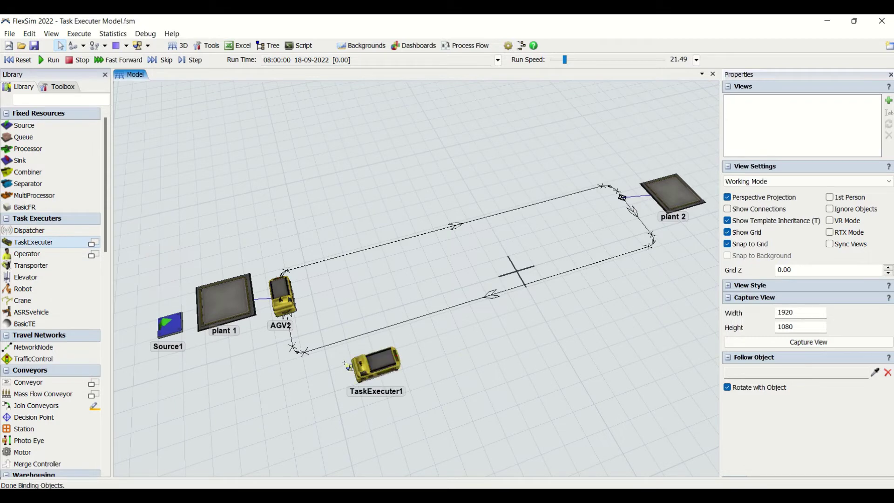
pyautogui.click(390, 362)
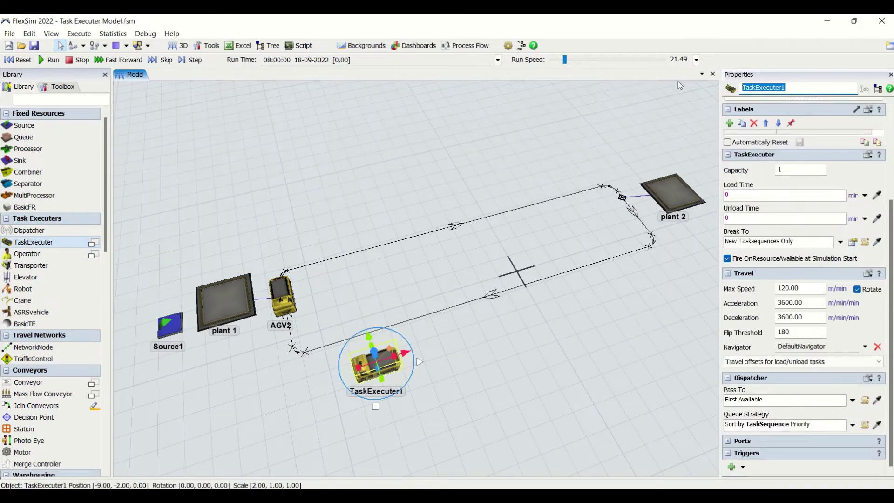
pyautogui.write('AGV1')
pyautogui.click(485, 354)
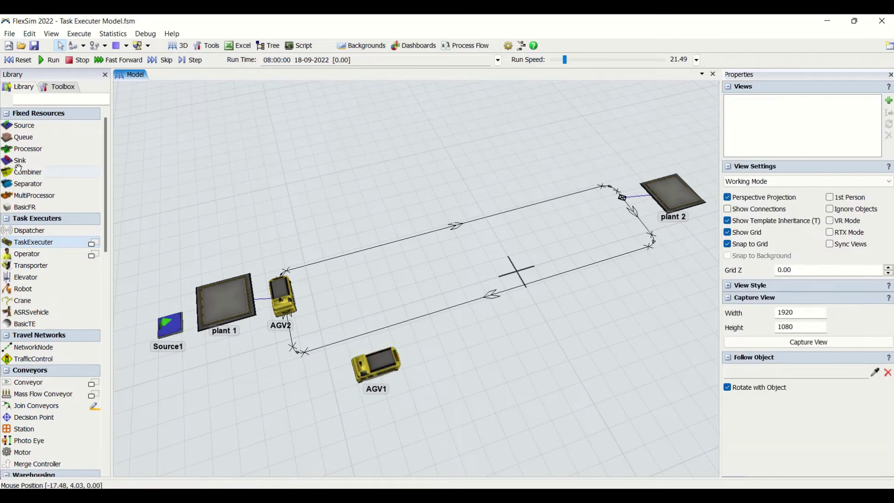
# Place an AGV control point on the lower straight path, near its end on the plant 1 side.
pyautogui.scroll(-9, 47, 406)
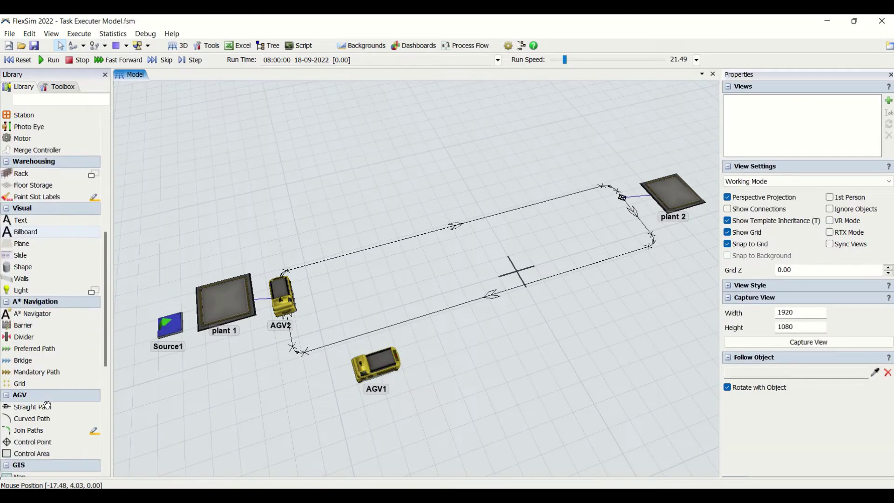
pyautogui.scroll(-4, 48, 405)
pyautogui.moveTo(24, 332); pyautogui.dragTo(291, 349)
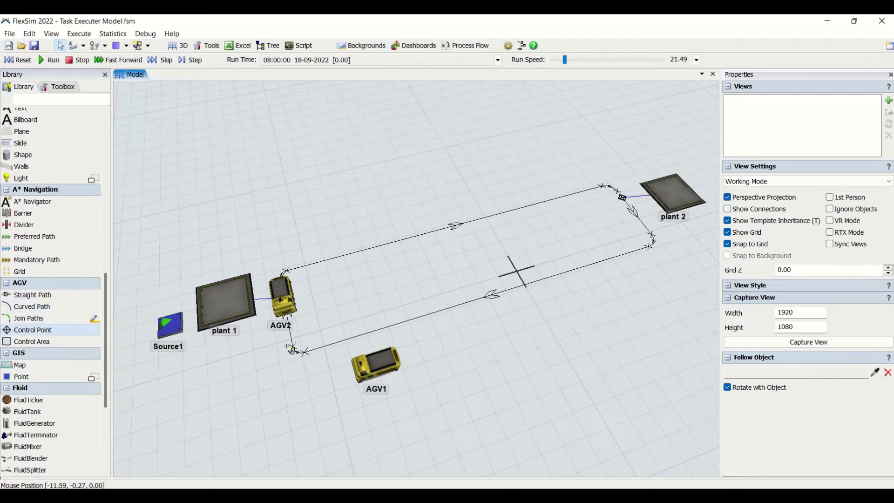
pyautogui.click(327, 348)
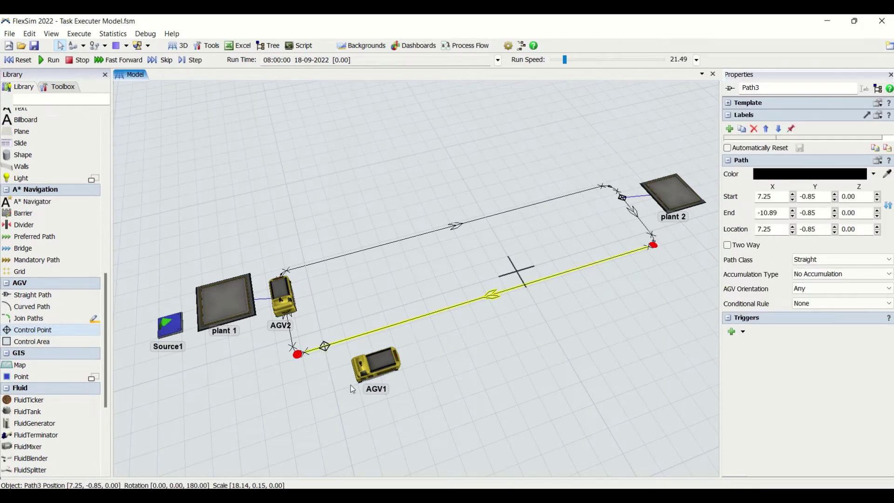
# Connect AGV1 to the new control point as a Traveler AGV.
pyautogui.click(380, 371)
pyautogui.moveTo(325, 346); pyautogui.dragTo(401, 372)
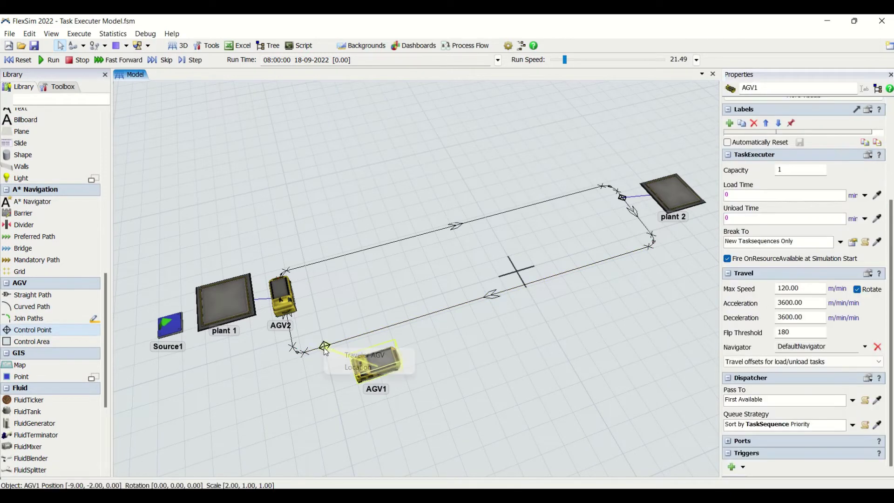
pyautogui.click(364, 355)
pyautogui.click(340, 328)
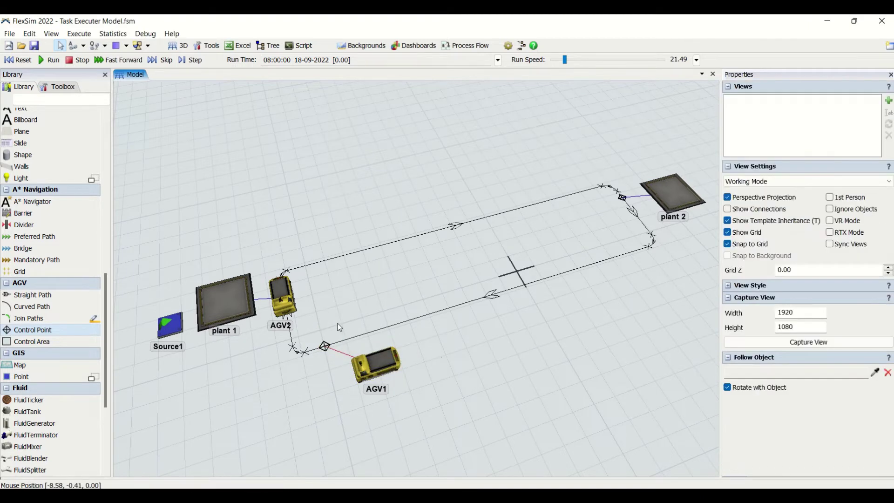
# Turn on the display of connections between objects and select plant 1 to view its transport settings.
pyautogui.scroll(15, 102, 211)
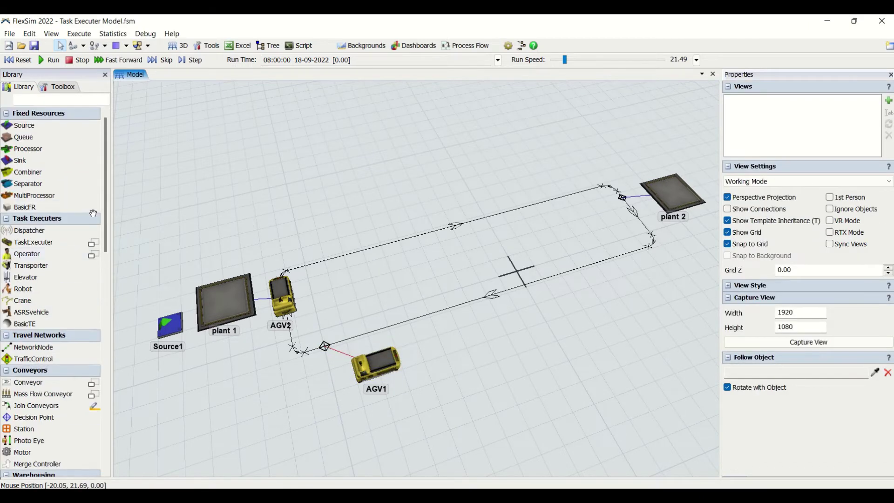
pyautogui.click(226, 303)
pyautogui.click(489, 201)
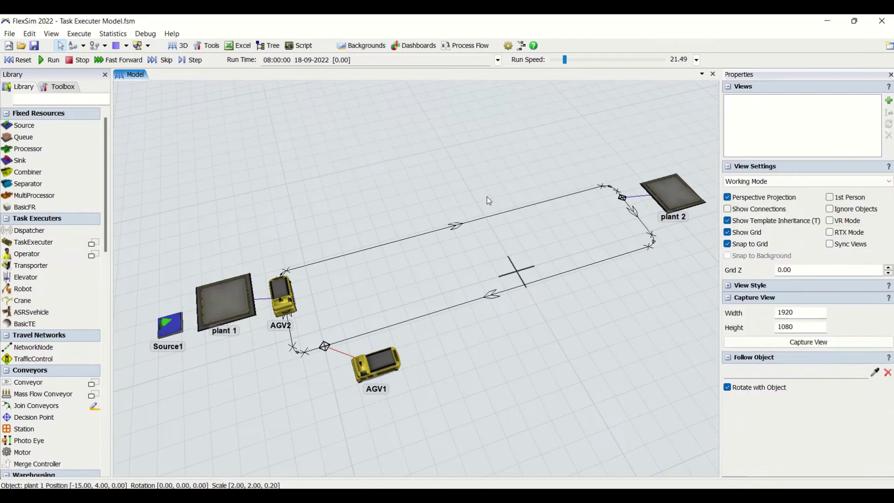
pyautogui.click(728, 210)
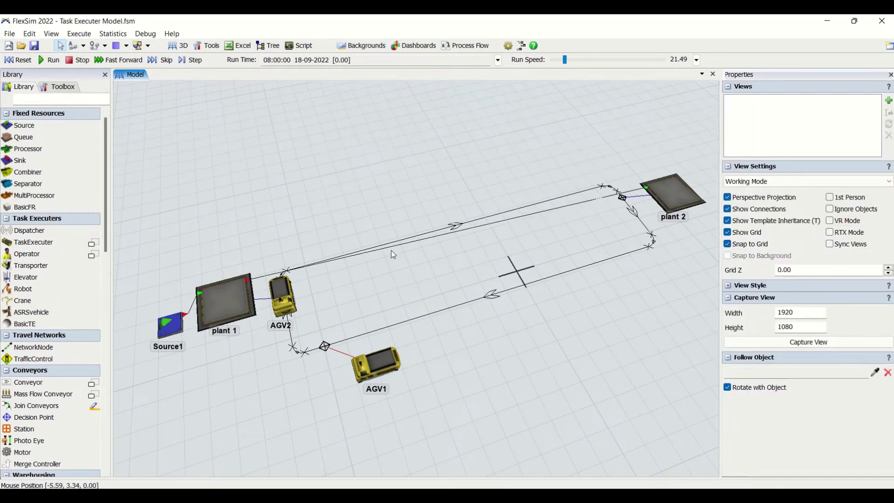
pyautogui.click(246, 314)
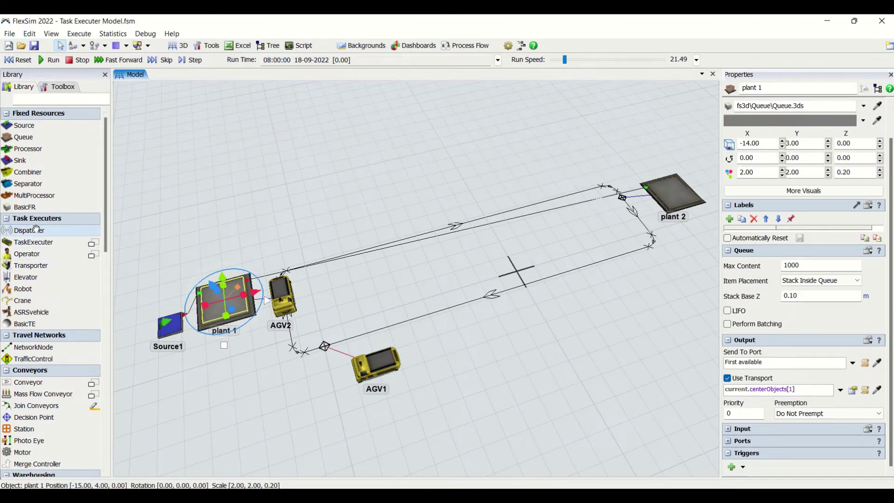
# Add a Dispatcher inside the path loop beside AGV2 and shift it slightly away from the vehicle to about X -7.81, Y 1.25.
pyautogui.moveTo(288, 262); pyautogui.dragTo(342, 289)
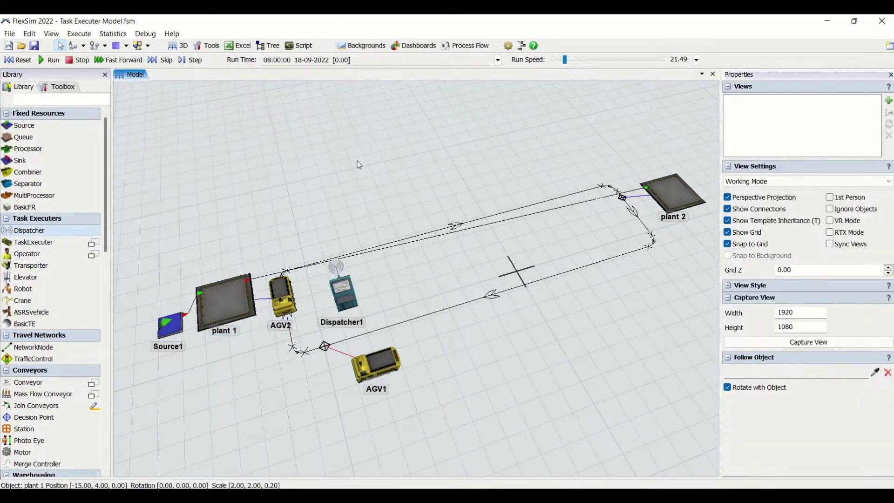
pyautogui.click(351, 295)
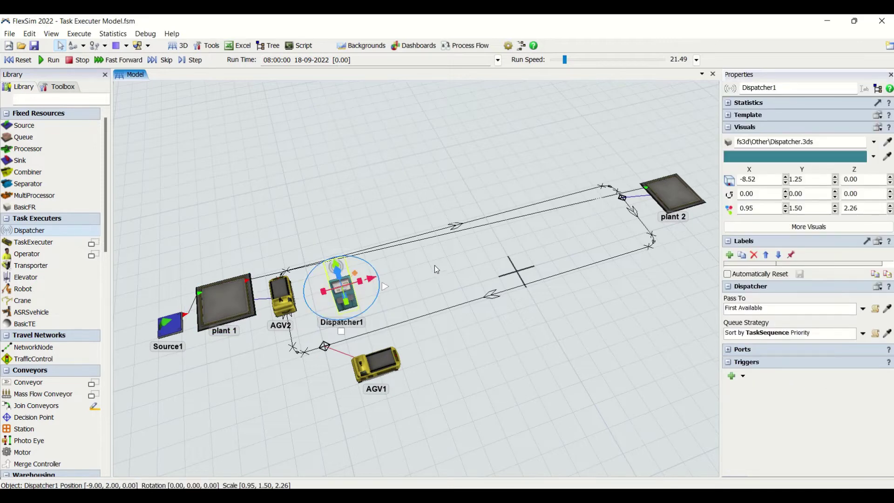
pyautogui.click(305, 289)
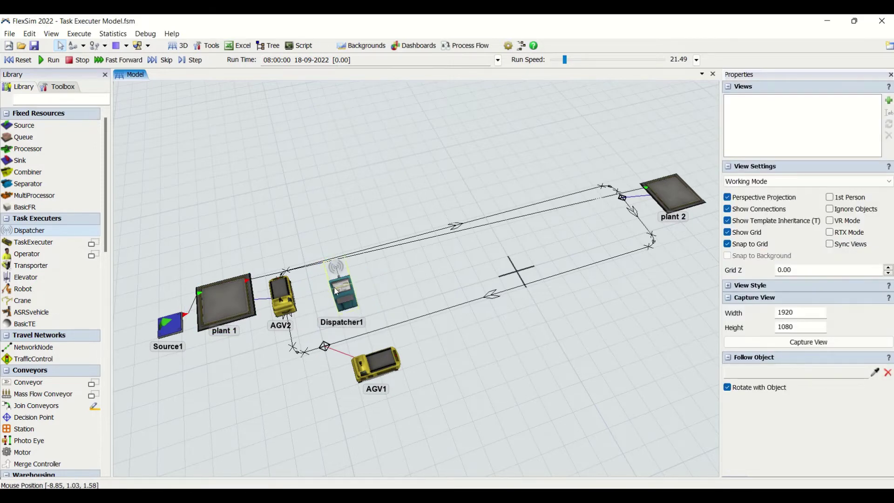
pyautogui.moveTo(339, 296); pyautogui.dragTo(354, 286)
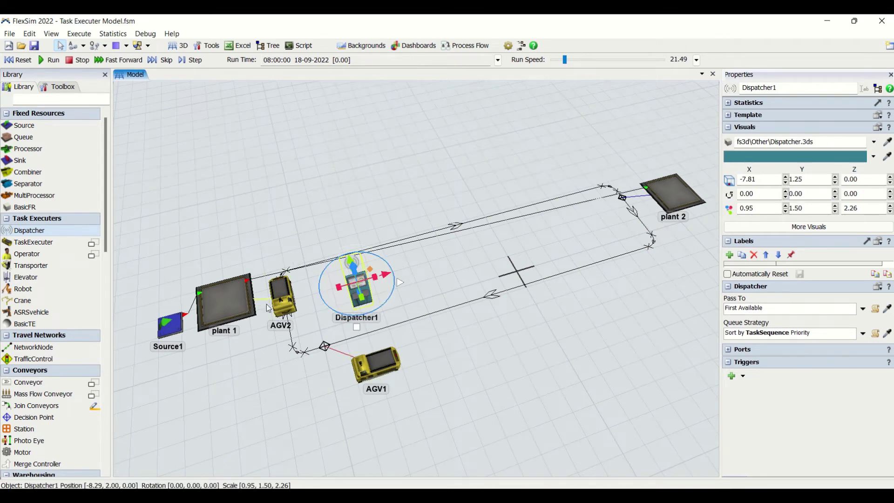
pyautogui.click(320, 290)
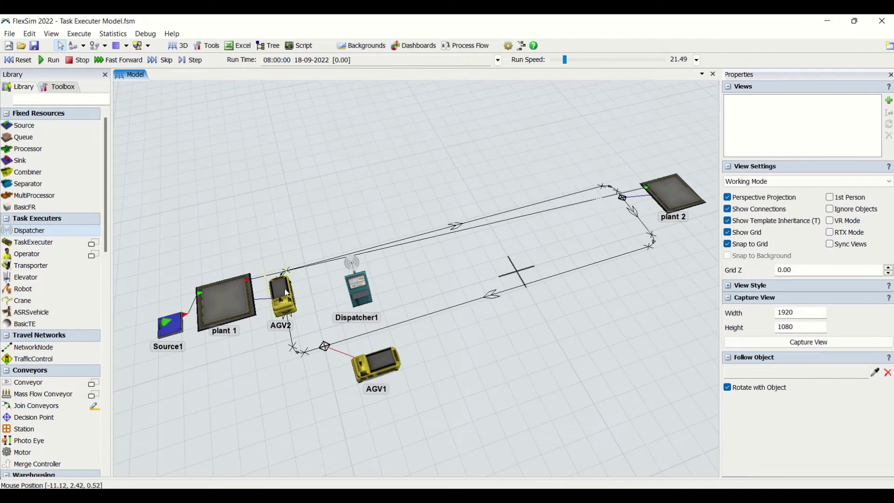
# Review the available Pass To strategies of the dispatcher without changing the selected one.
pyautogui.click(352, 299)
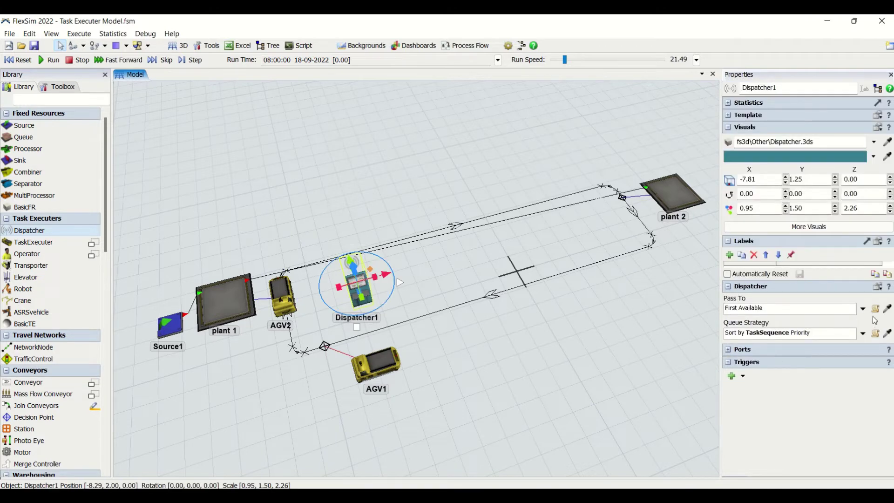
pyautogui.click(863, 309)
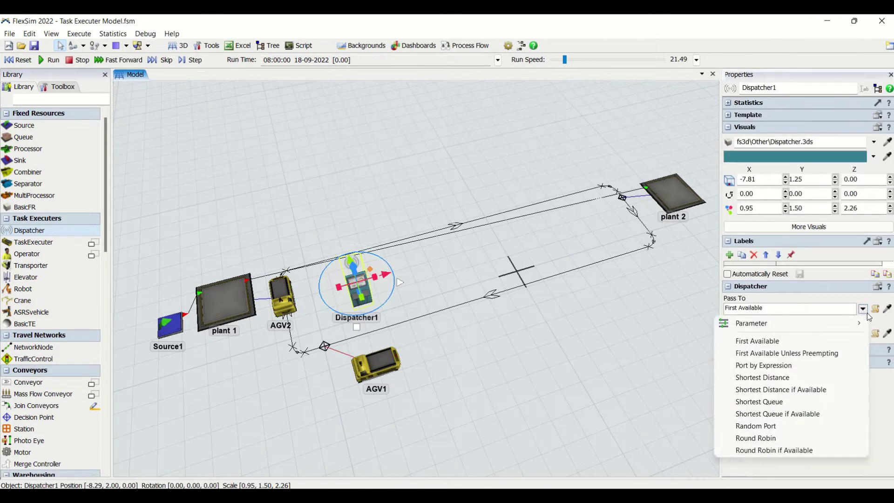
pyautogui.click(463, 269)
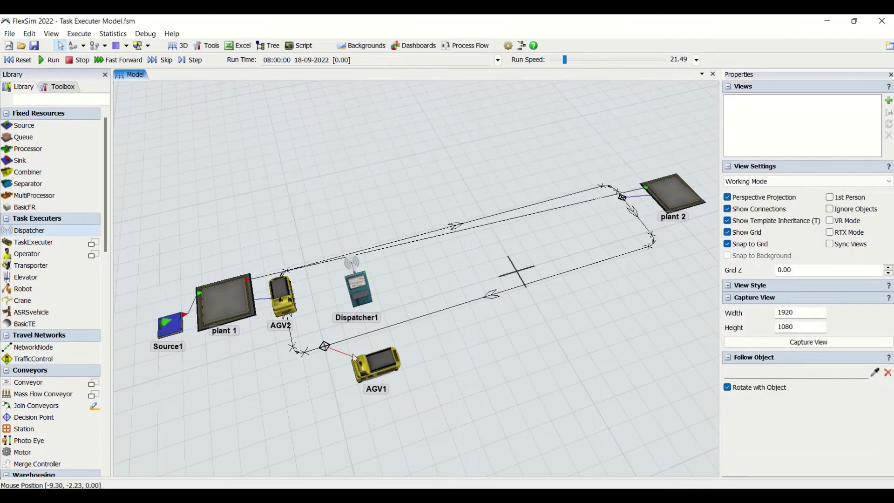
pyautogui.click(371, 299)
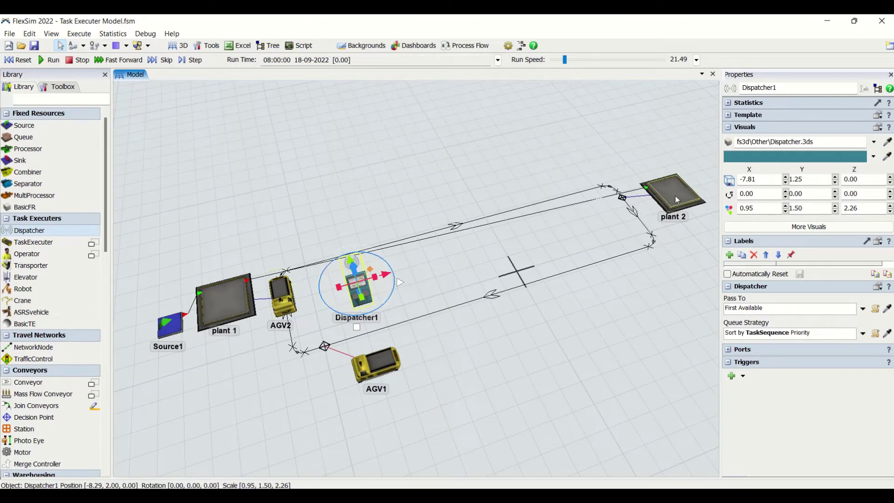
pyautogui.click(864, 309)
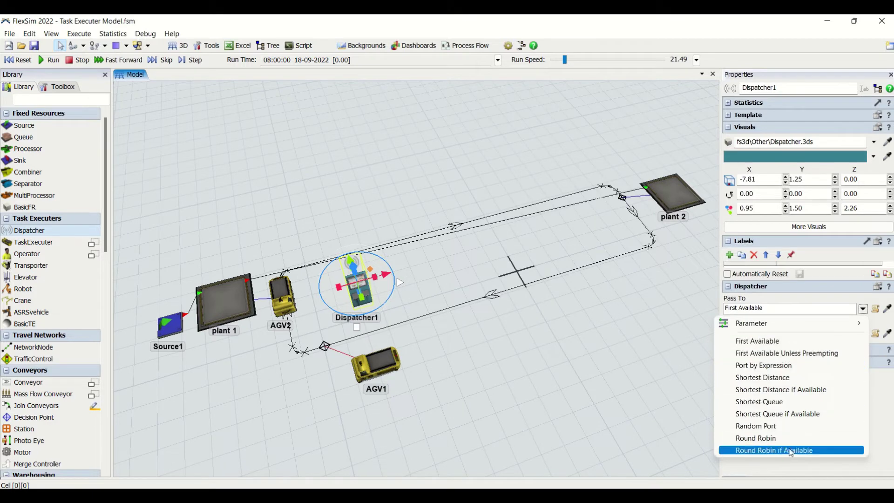
pyautogui.click(392, 232)
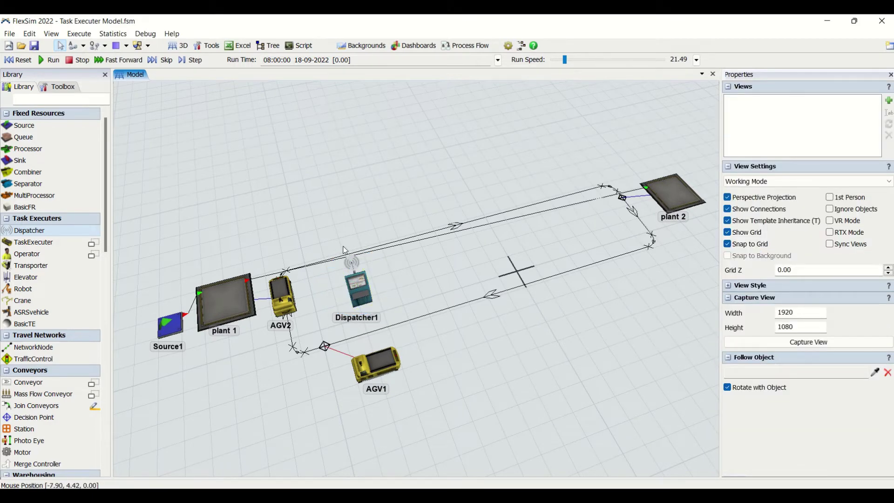
# Reset the model and connect plant 1 to the dispatcher through their center ports.
pyautogui.click(18, 60)
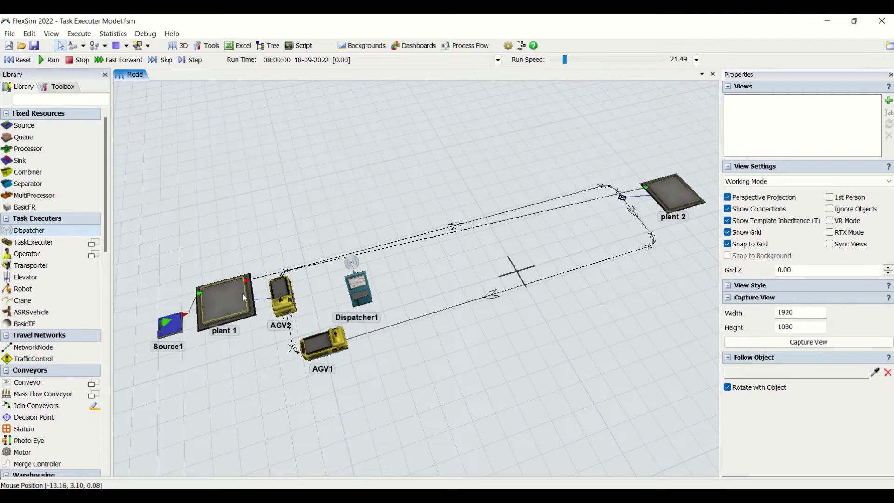
pyautogui.click(221, 311)
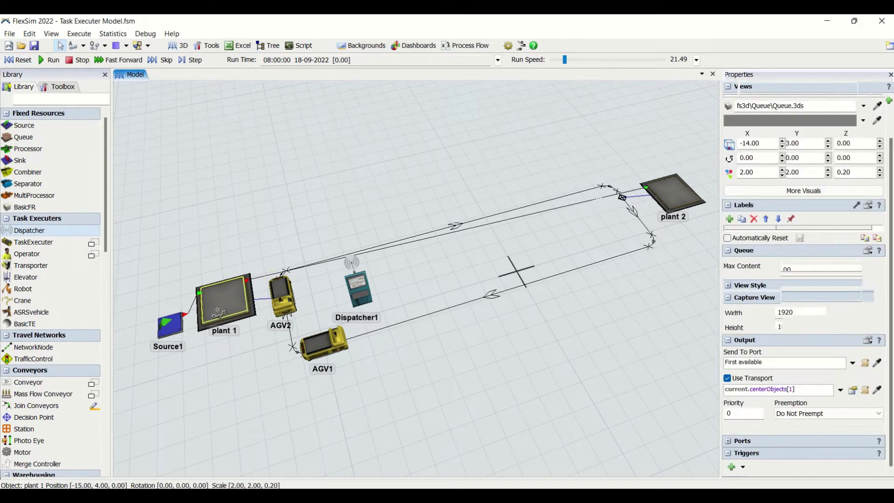
pyautogui.click(359, 294)
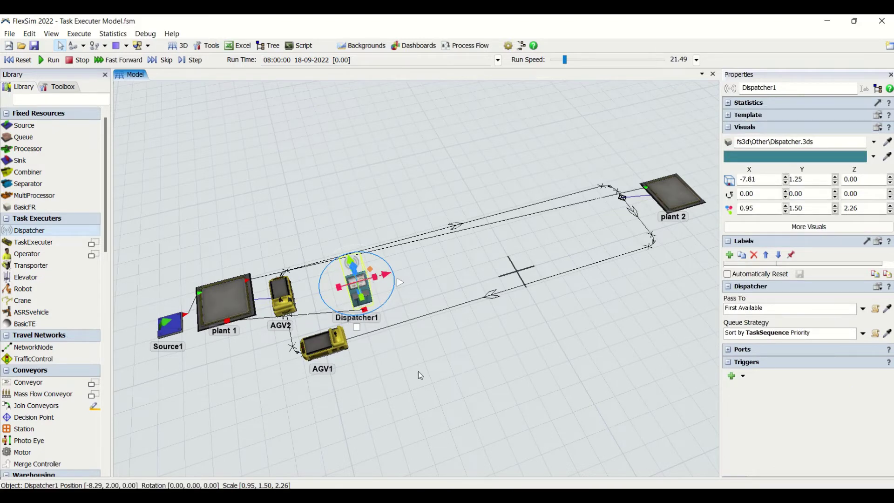
pyautogui.click(378, 332)
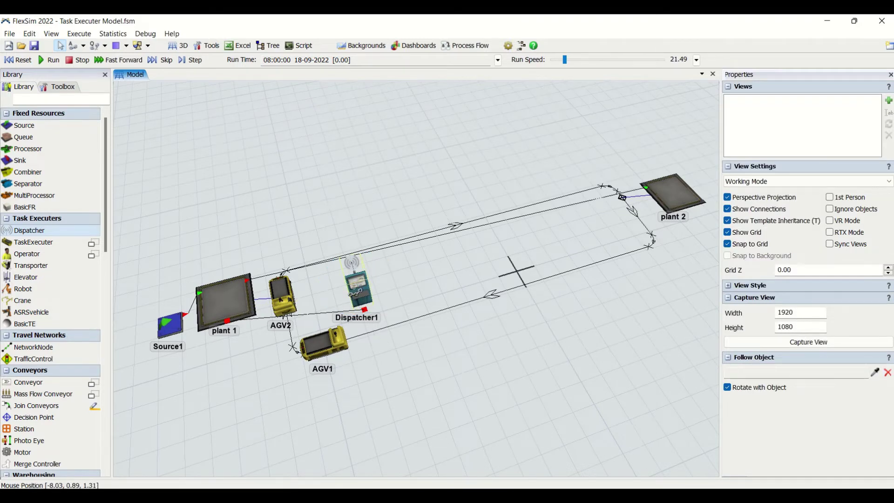
# Connect the dispatcher to AGV2 and then to AGV1 so it can pass tasks to both vehicles.
pyautogui.click(354, 292)
pyautogui.click(281, 300)
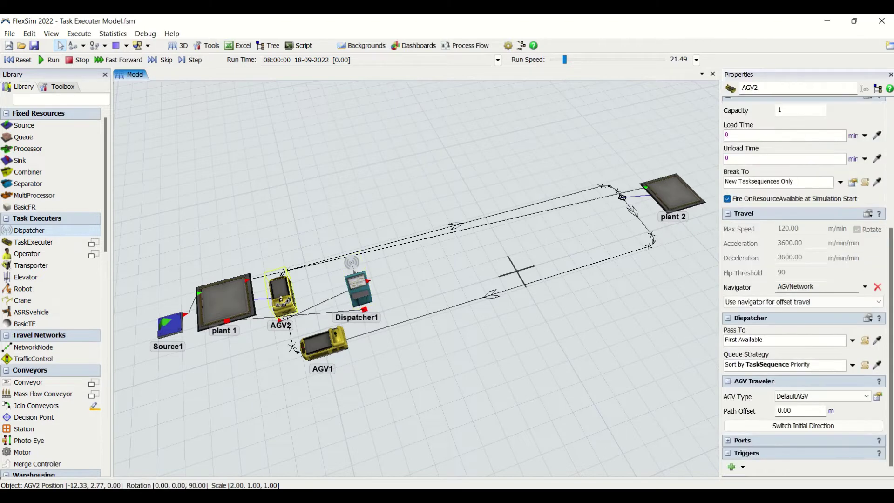
pyautogui.click(357, 303)
pyautogui.click(325, 357)
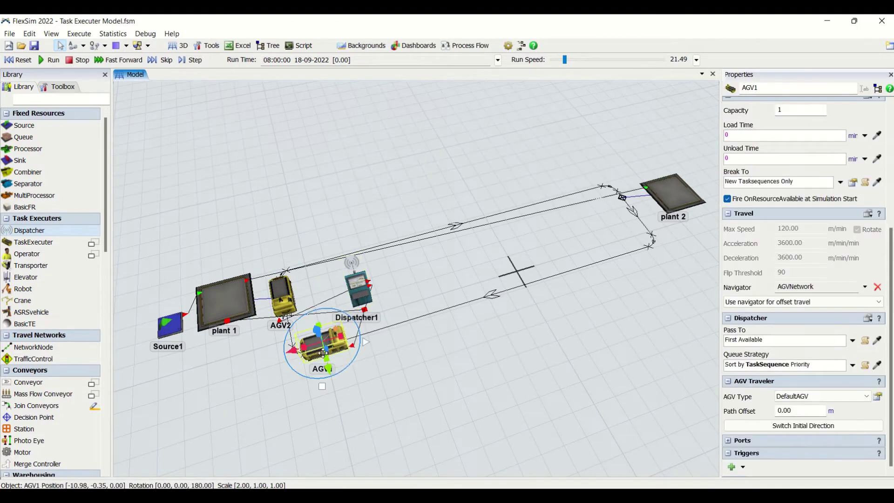
pyautogui.click(337, 315)
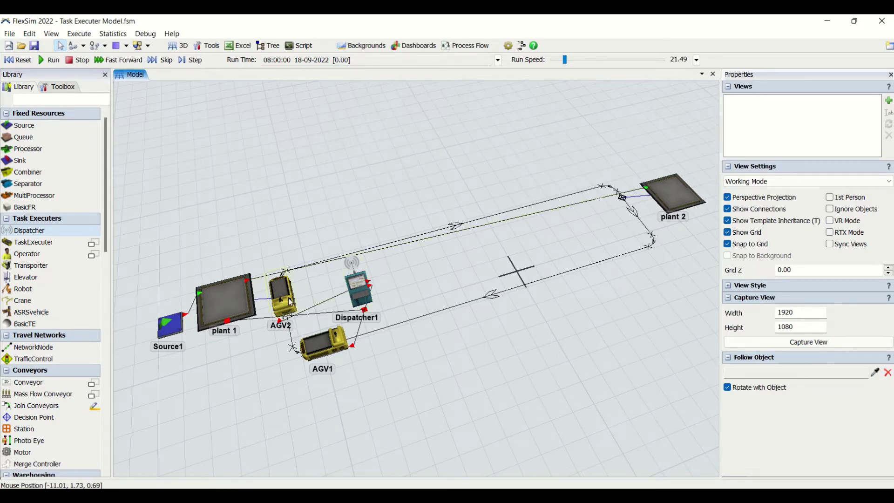
# Open the full properties of plant 1 and display its Central Ports connections.
pyautogui.click(221, 324)
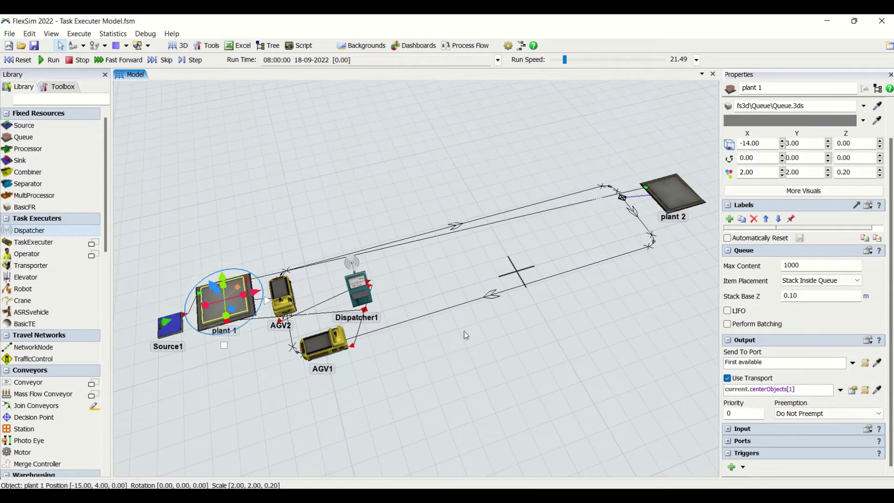
pyautogui.click(446, 278)
pyautogui.click(214, 333)
pyautogui.click(238, 393)
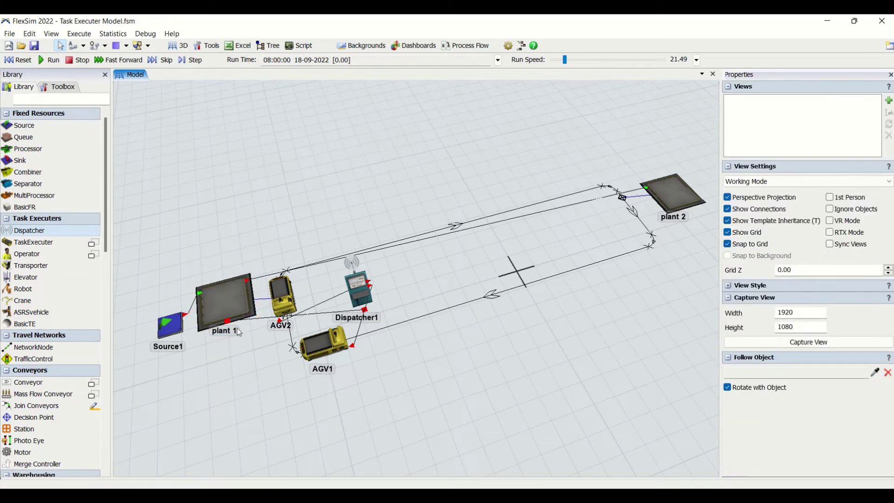
pyautogui.click(235, 284)
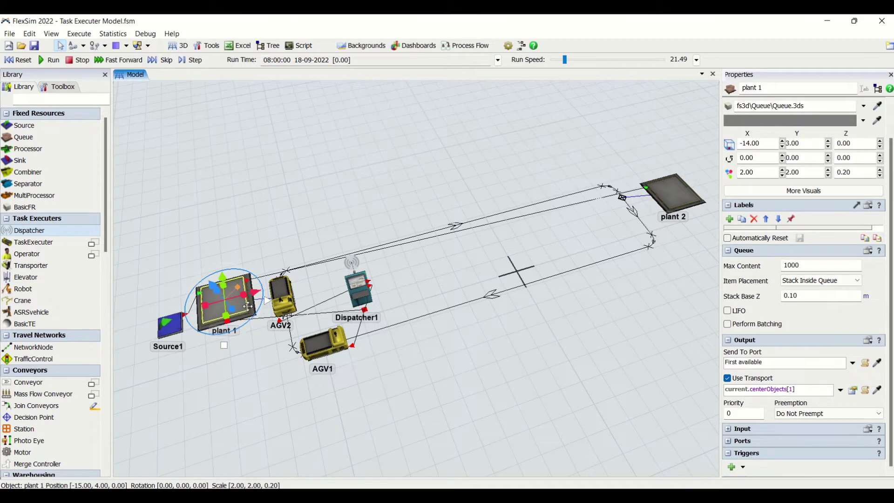
pyautogui.doubleClick(248, 306)
pyautogui.click(278, 409)
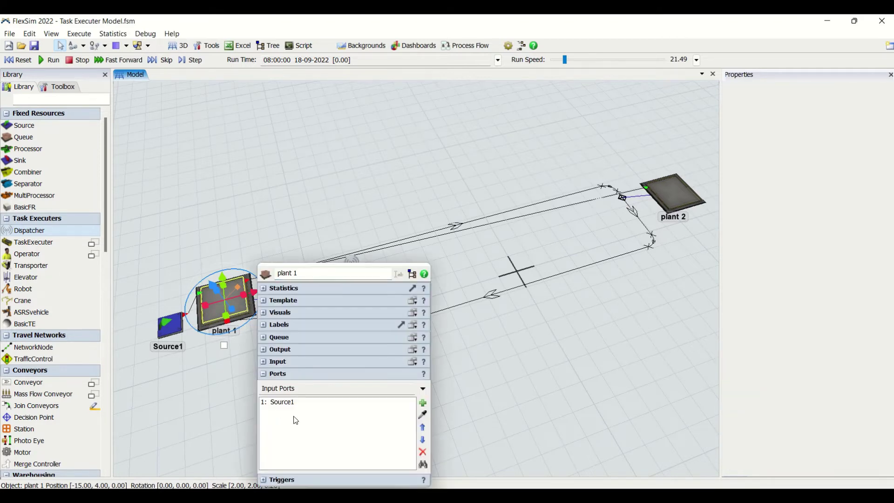
pyautogui.click(428, 393)
pyautogui.click(466, 414)
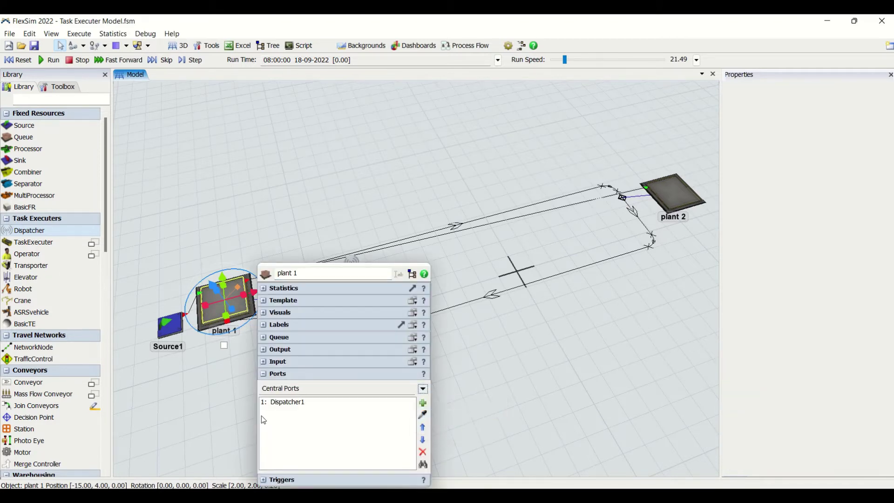
# Close the properties of plant 1, then reset and run the model to observe both AGVs transporting items.
pyautogui.click(655, 340)
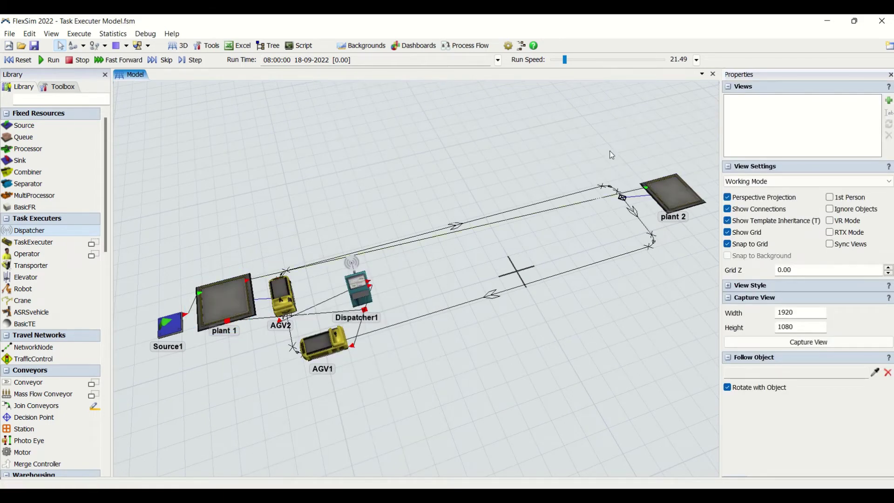
pyautogui.click(16, 60)
pyautogui.click(44, 61)
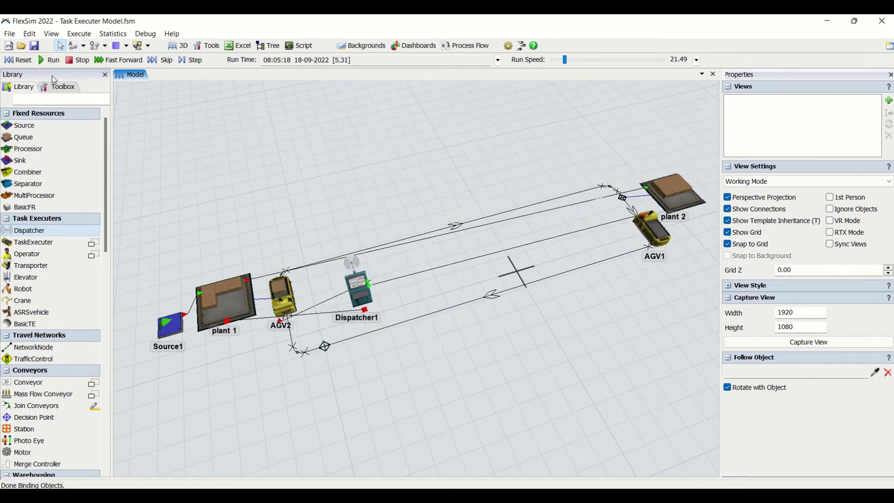
# Turn off Show Connections for the model view while the simulation runs.
pyautogui.moveTo(390, 388); pyautogui.dragTo(401, 379, button='right')
pyautogui.click(730, 210)
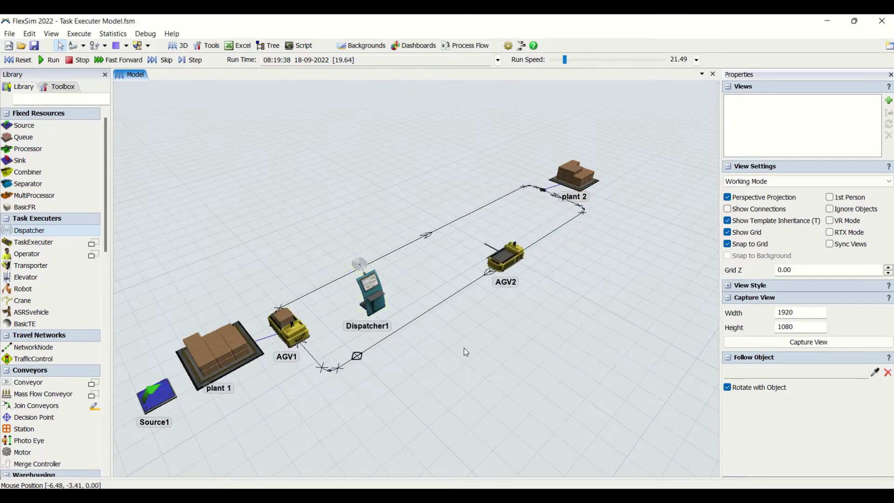
pyautogui.moveTo(463, 349); pyautogui.dragTo(442, 363, button='right')
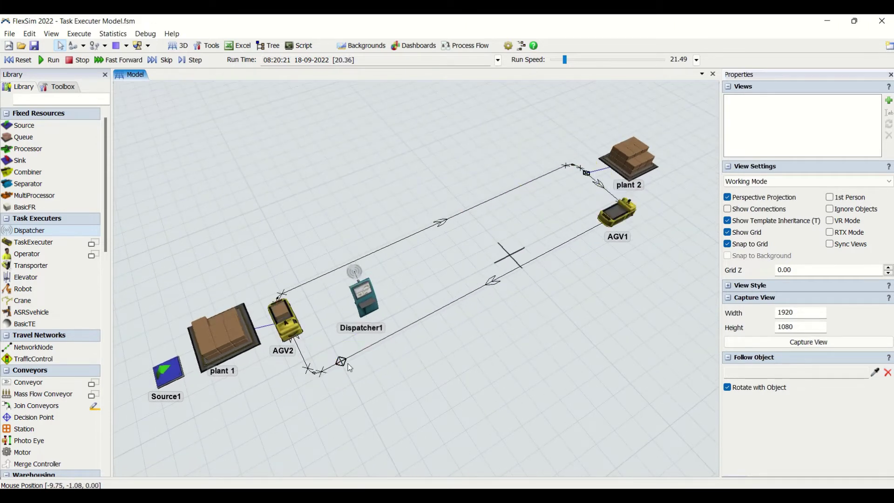
# Inspect the properties of AGV1's starting control point and the adjoining path, focusing on the meaning of Max Allocations.
pyautogui.click(342, 363)
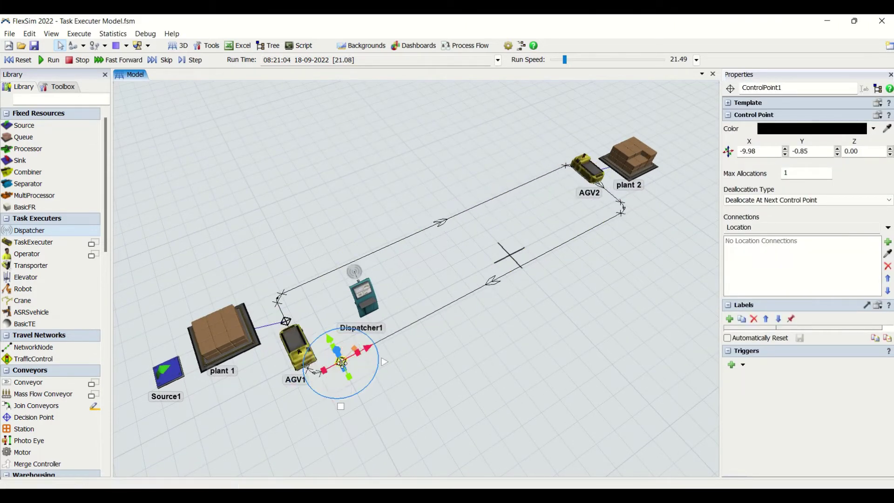
pyautogui.click(399, 331)
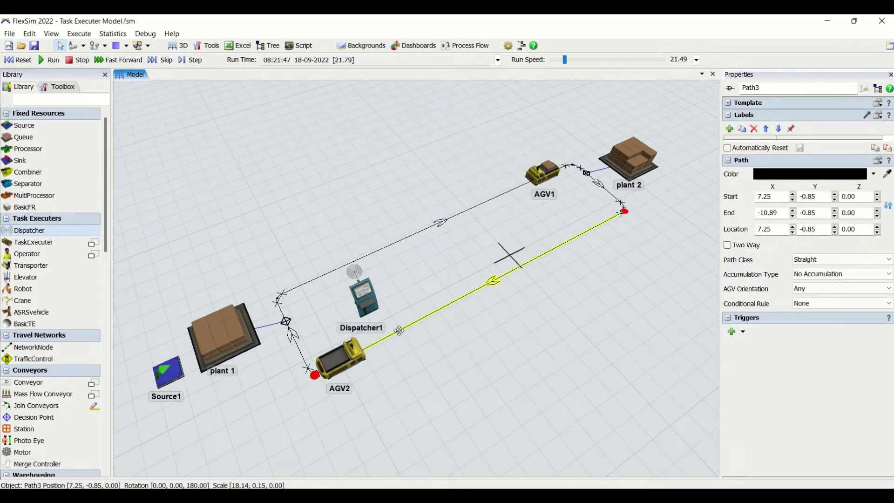
pyautogui.click(259, 228)
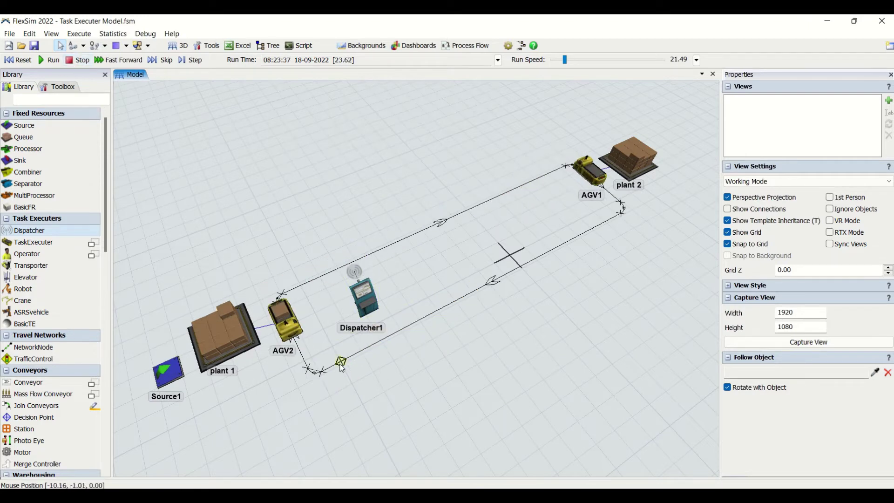
pyautogui.click(341, 363)
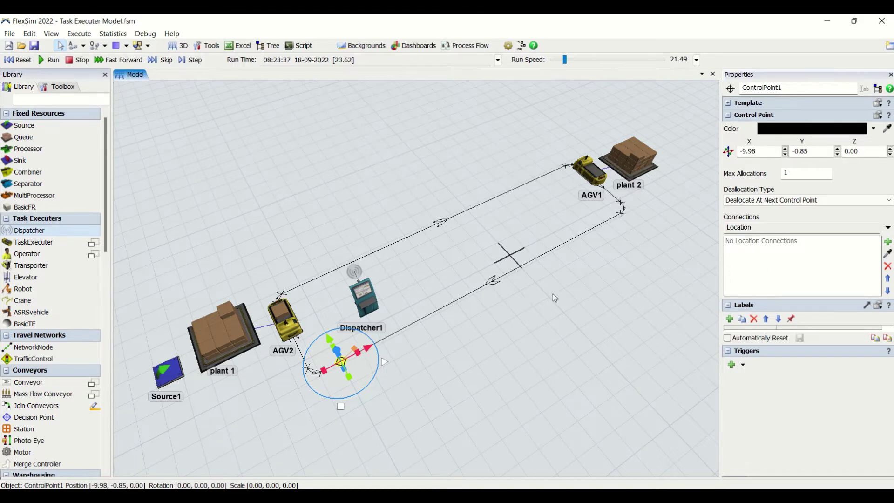
pyautogui.moveTo(799, 173)
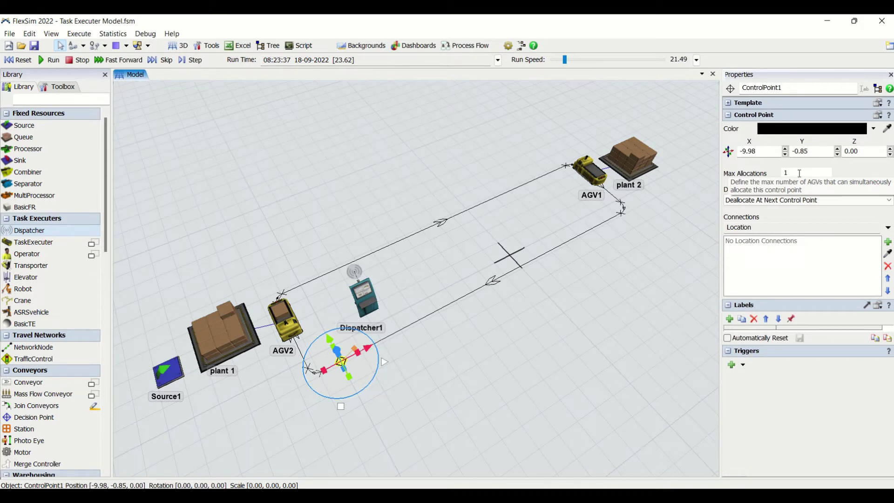
# Reset the model, move AGV2 aside and set Max Allocations to 2 for the control point beside plant 1.
pyautogui.click(15, 61)
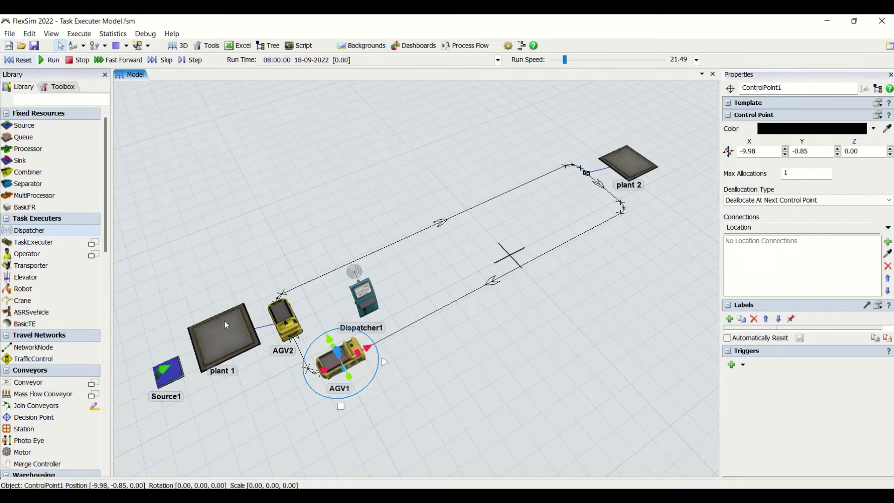
pyautogui.click(292, 333)
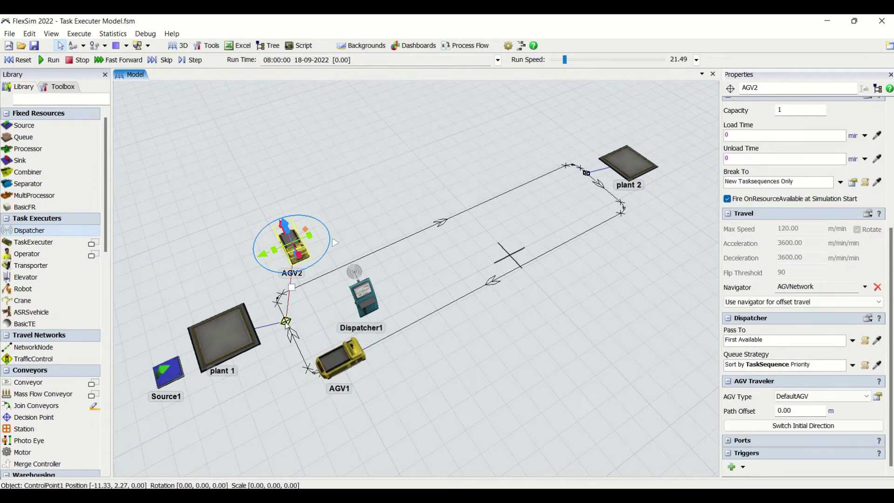
pyautogui.click(286, 322)
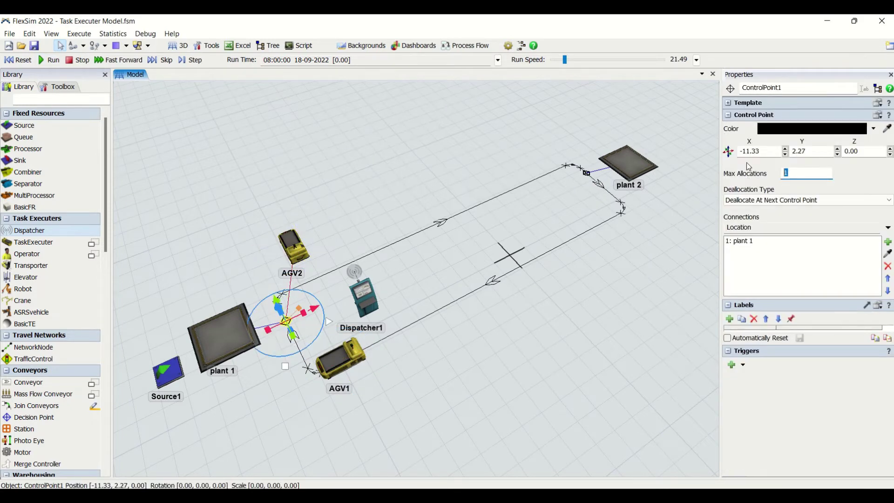
pyautogui.write('2')
# Reset and run the model to test two allocations at the control point beside plant 1.
pyautogui.click(19, 60)
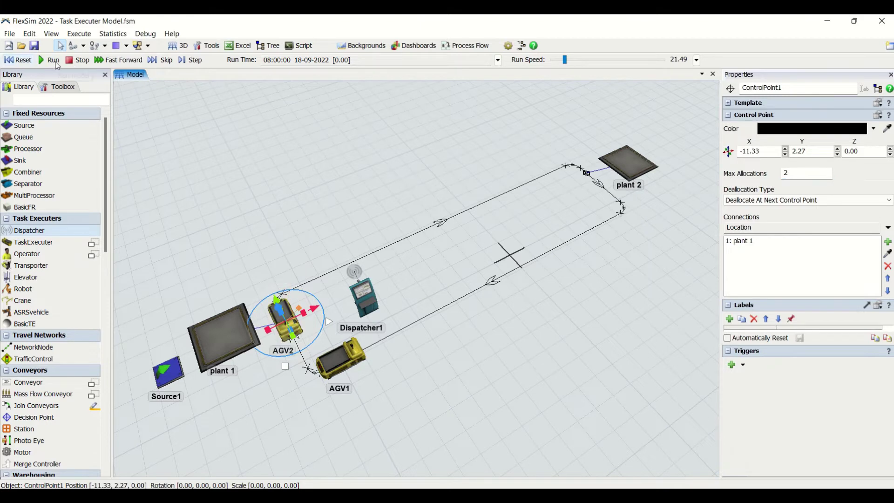
pyautogui.click(49, 60)
pyautogui.click(366, 153)
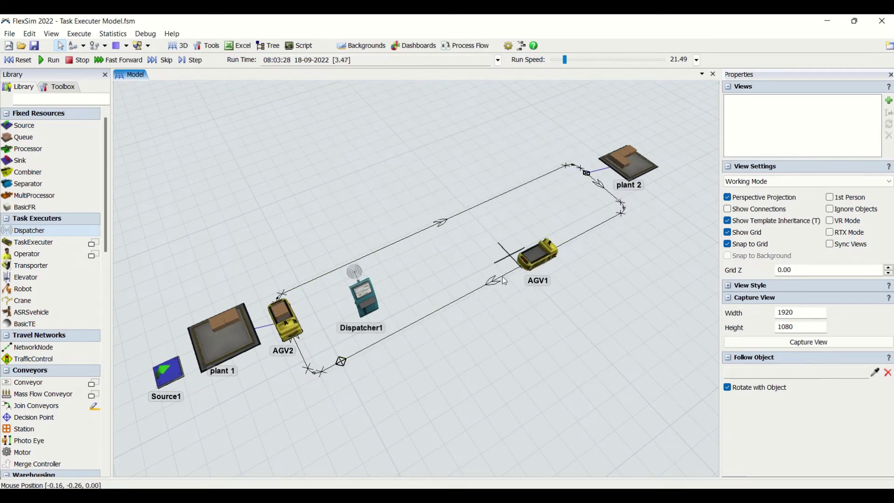
# Reset the model, move AGV2 aside and set Max Allocations back to 1 for plant 1's control point.
pyautogui.hotkey('ctrl', 'Left')
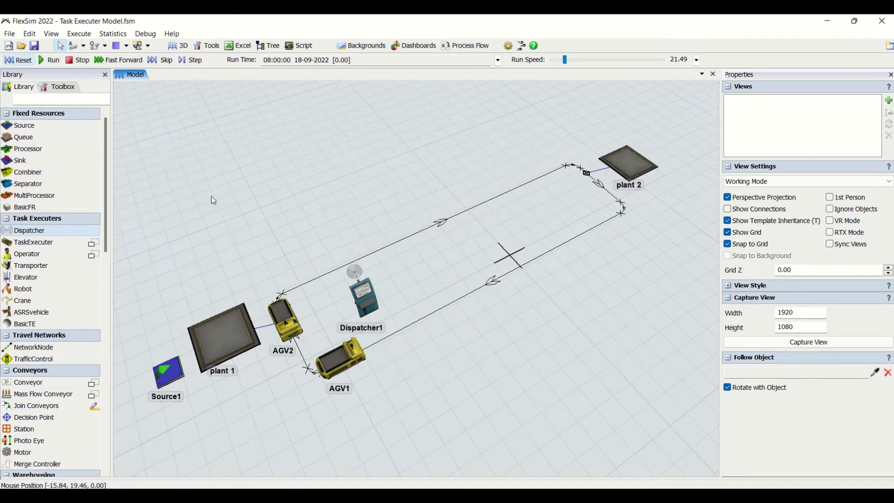
pyautogui.moveTo(293, 341); pyautogui.dragTo(312, 268)
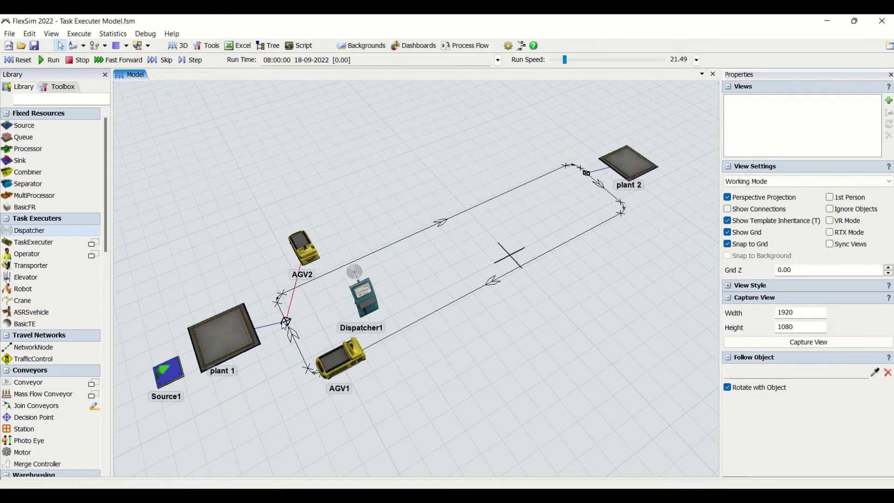
pyautogui.click(284, 322)
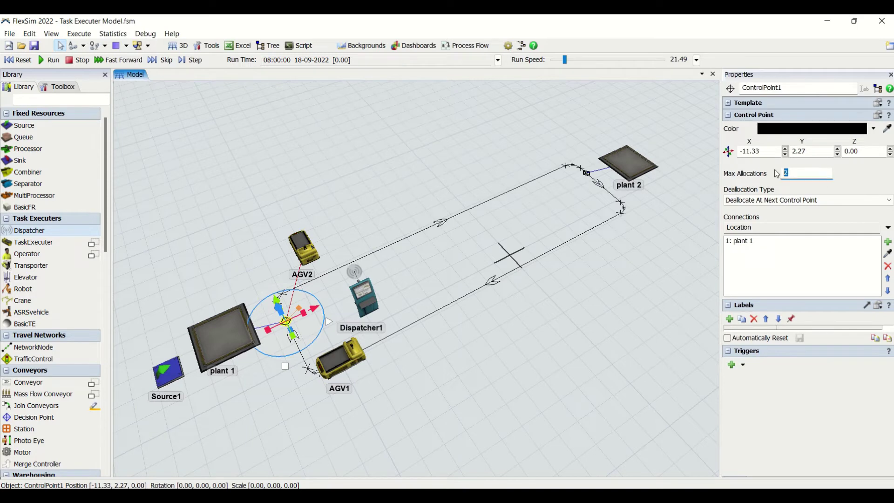
# Reset and run the model to observe the AGVs with a single allocation at plant 1's control point.
pyautogui.click(17, 60)
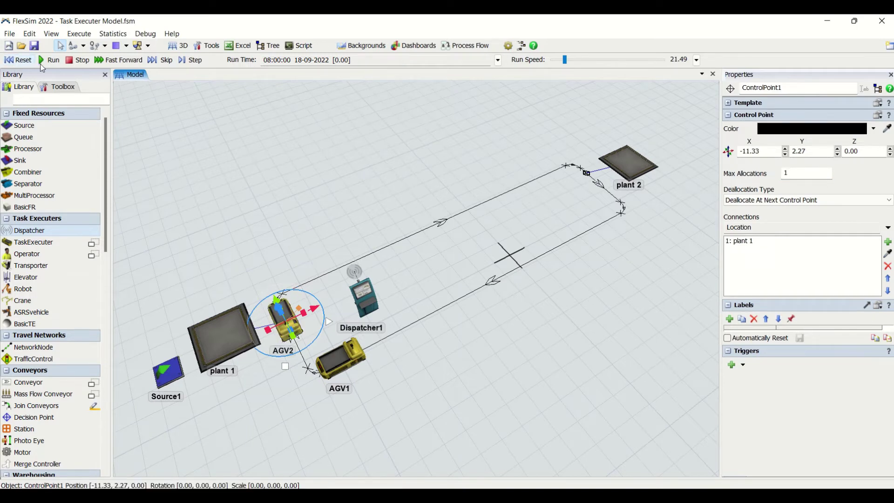
pyautogui.click(51, 59)
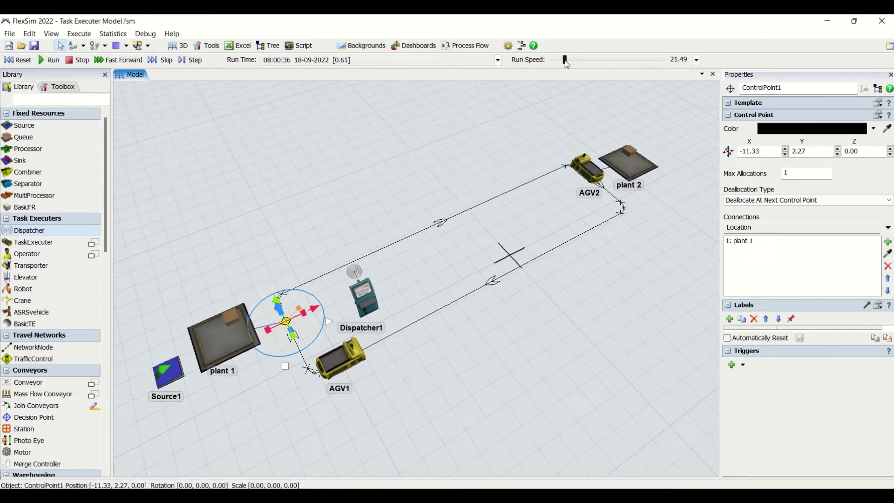
pyautogui.click(526, 149)
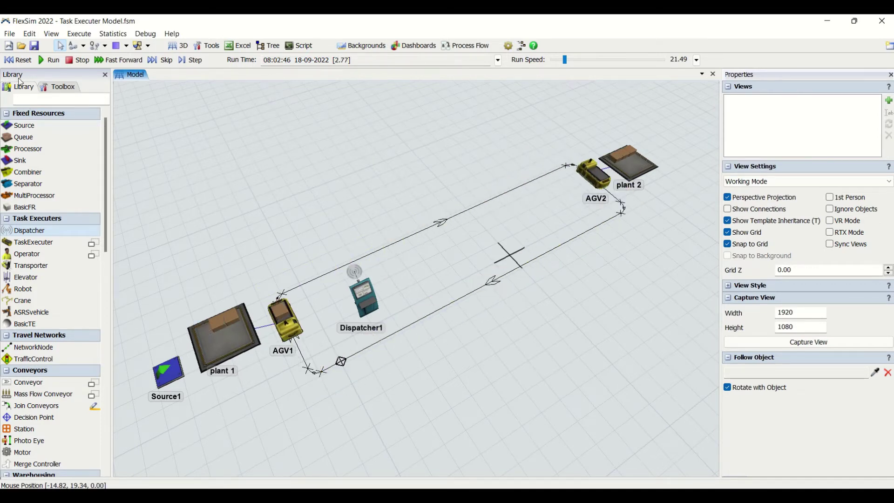
# Reset the model, move AGV1 off its control point and review the connection types available between two control points.
pyautogui.click(17, 60)
pyautogui.click(341, 356)
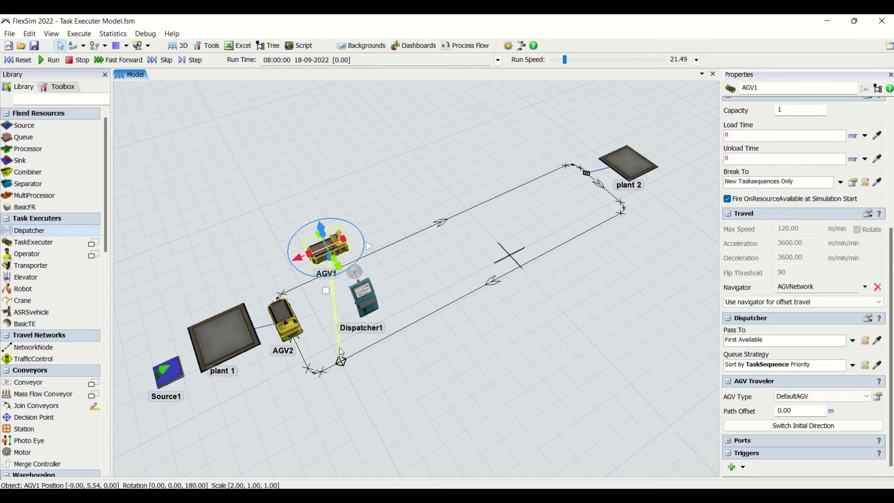
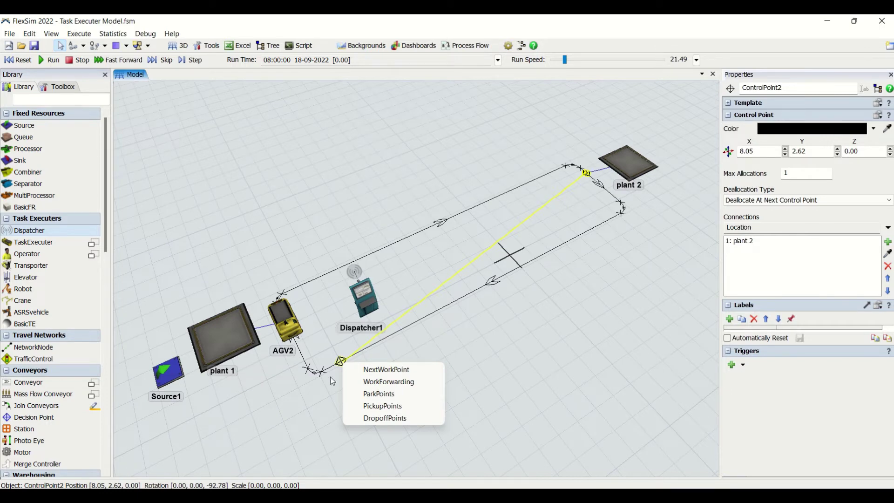
pyautogui.click(576, 348)
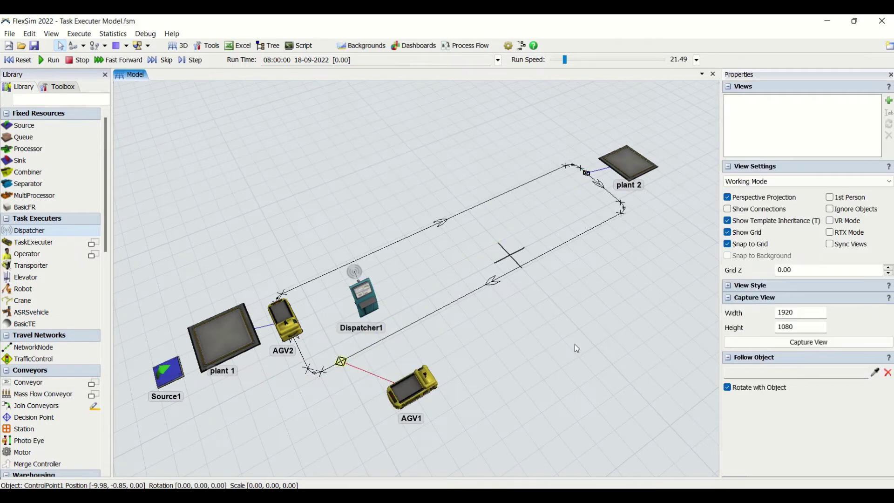
# Review the properties and available trigger types of plant 2's control point, then display the properties of AGV1's control point.
pyautogui.click(588, 173)
pyautogui.click(587, 173)
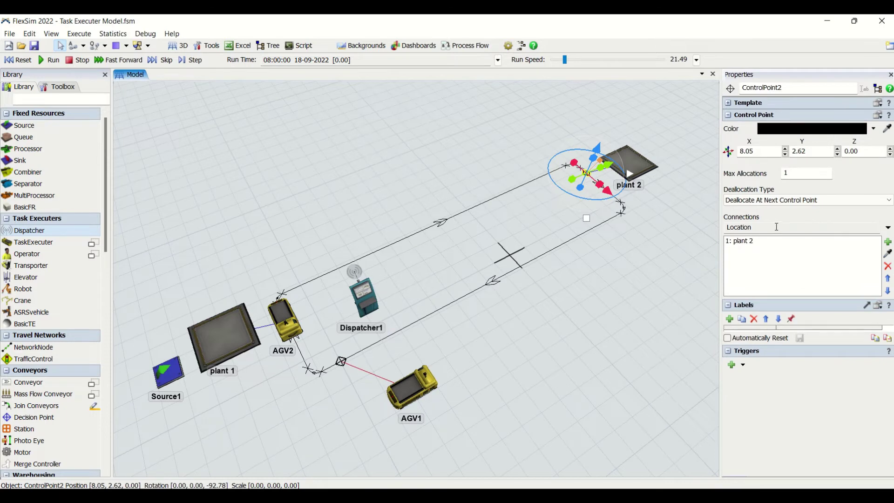
pyautogui.click(521, 337)
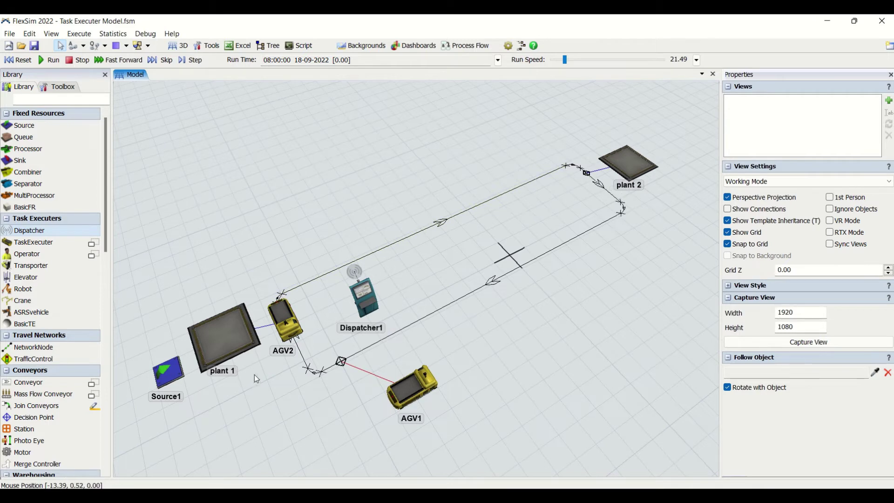
pyautogui.click(587, 174)
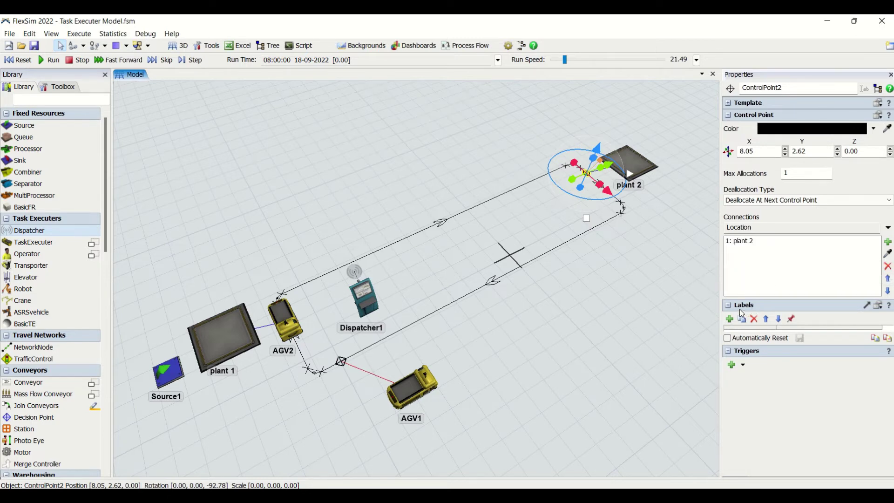
pyautogui.click(732, 364)
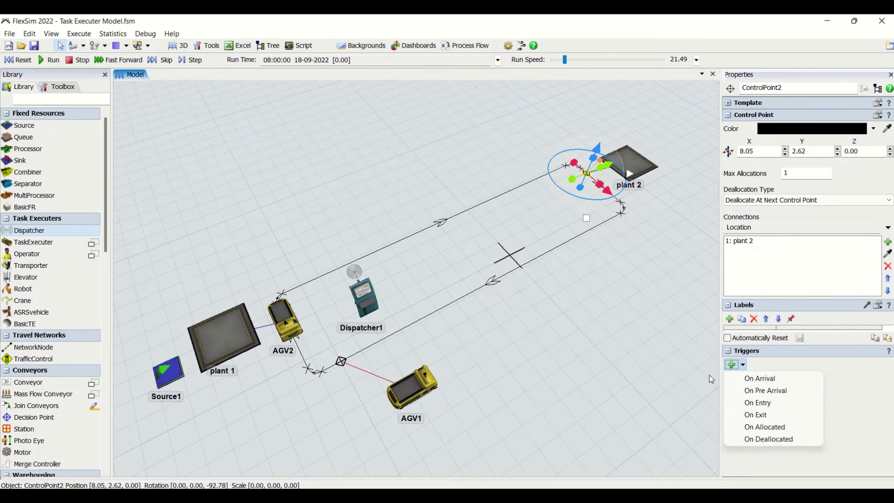
pyautogui.click(616, 362)
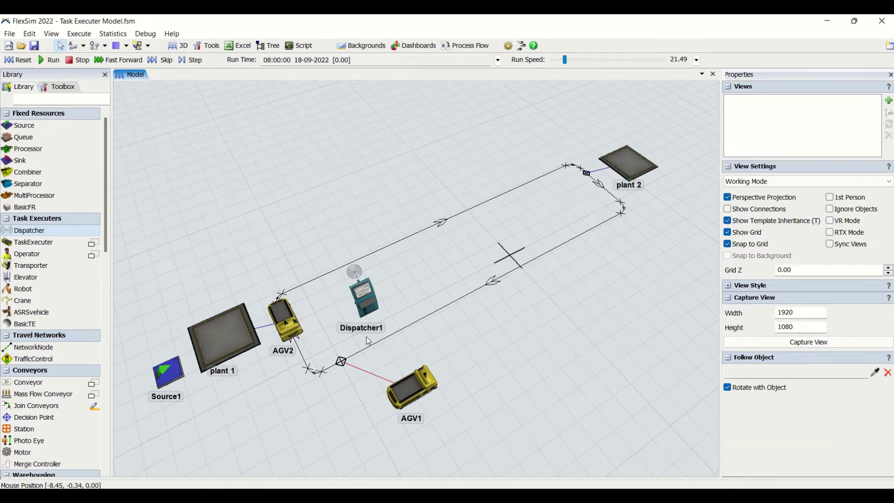
pyautogui.click(341, 362)
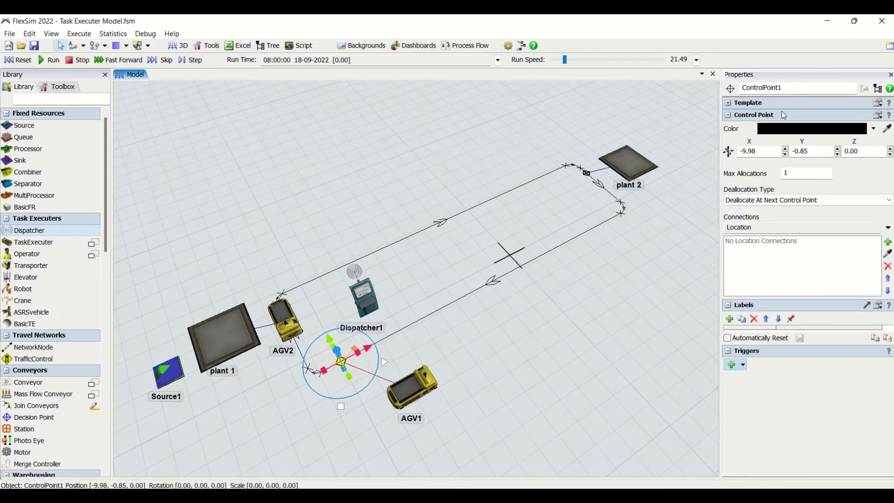
# Try the Two Way option on the straight return path from plant 2 and switch it off again.
pyautogui.click(461, 302)
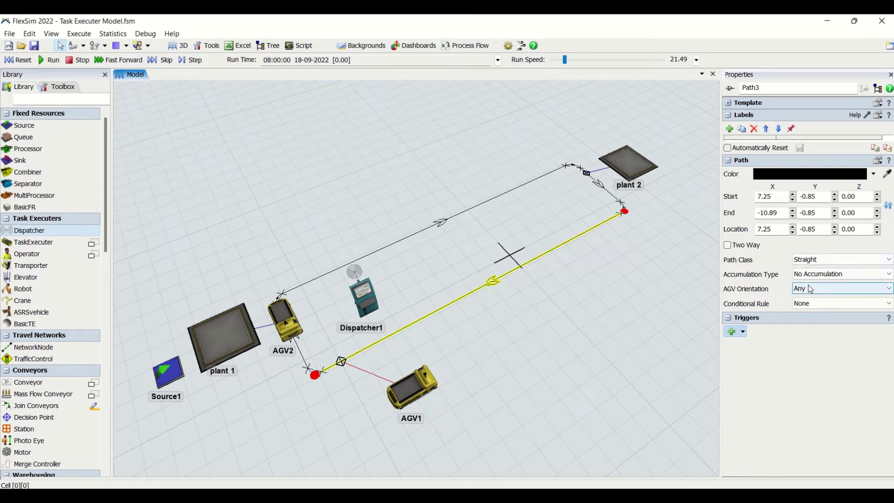
pyautogui.click(728, 246)
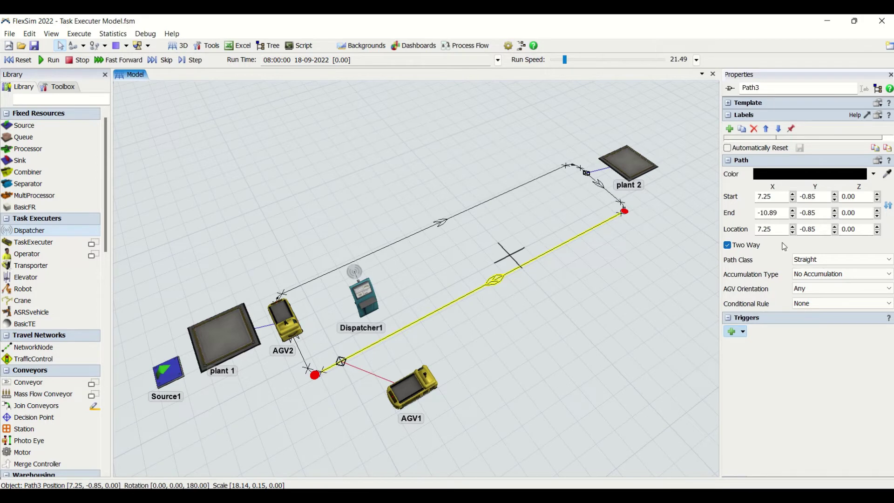
pyautogui.click(728, 246)
# Try the Curved path class on the return path from plant 2, then restore it to Straight.
pyautogui.click(847, 259)
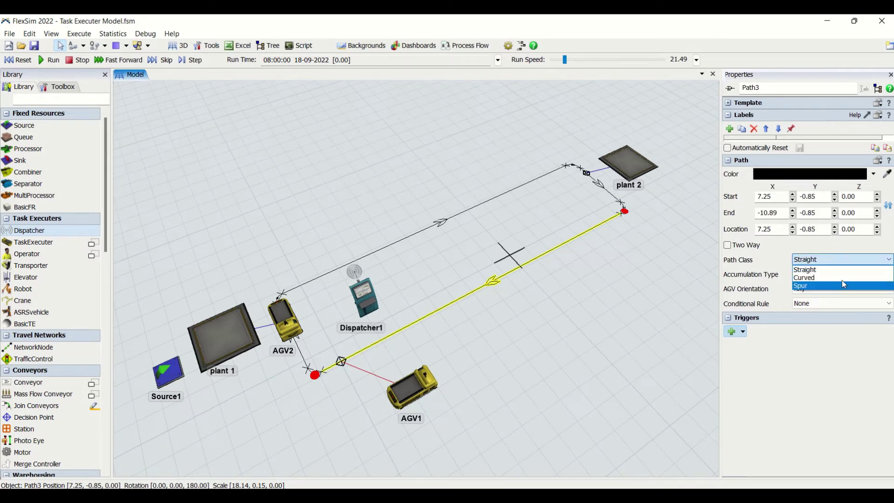
pyautogui.click(843, 278)
pyautogui.click(838, 260)
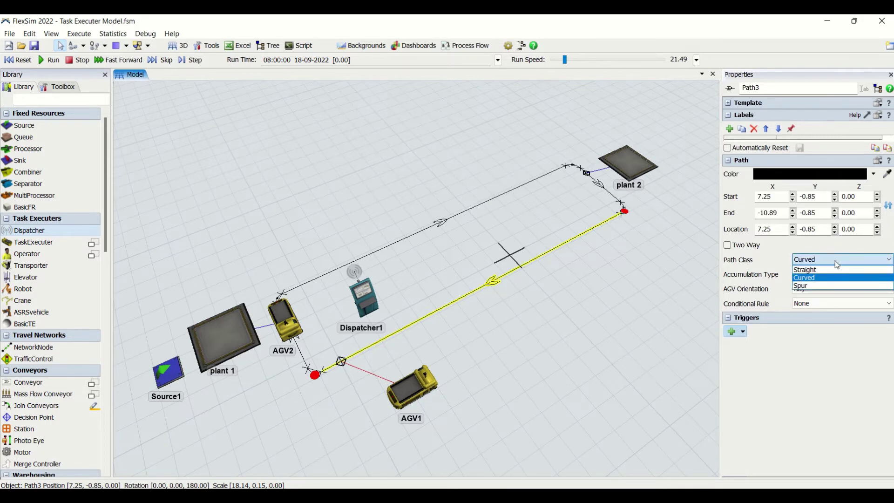
pyautogui.click(835, 270)
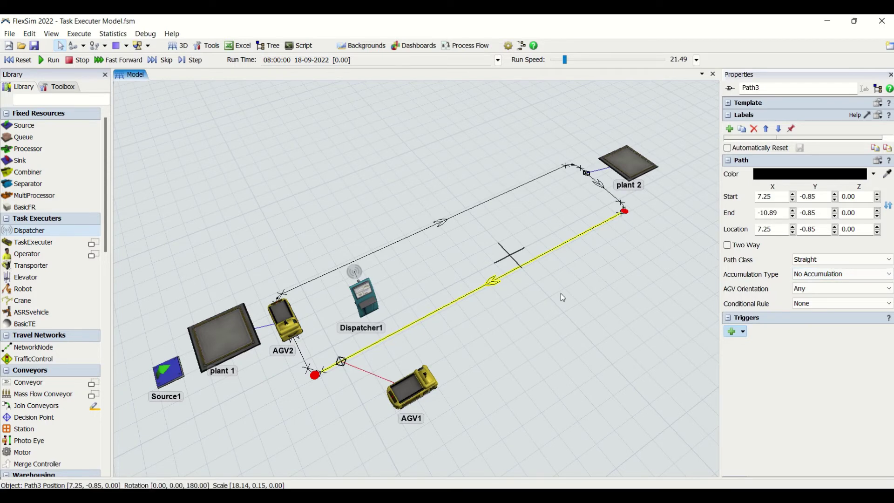
pyautogui.click(834, 262)
pyautogui.click(836, 269)
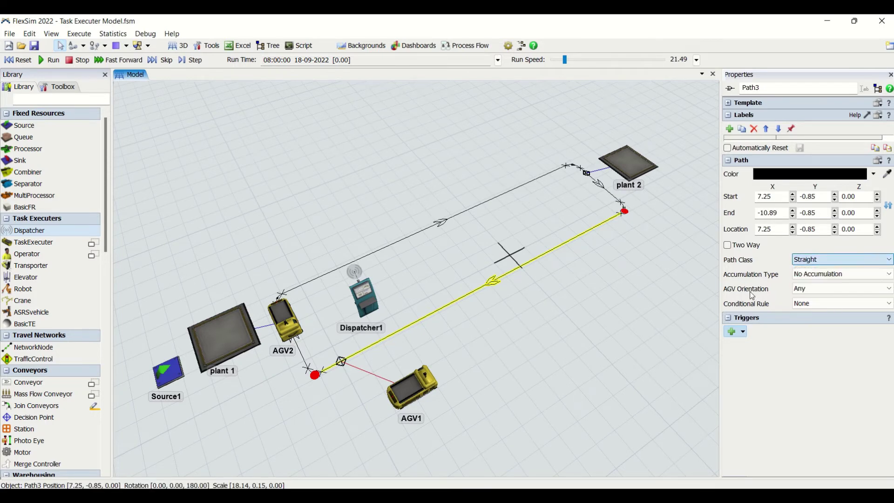
# Review the return path's accumulation types, try the Forward Only AGV orientation on it, then restore the orientation to Any.
pyautogui.click(841, 273)
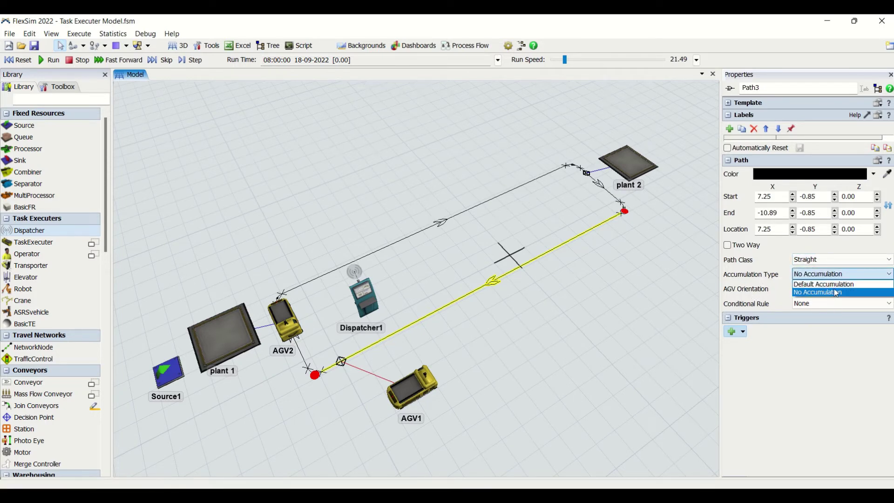
pyautogui.click(759, 287)
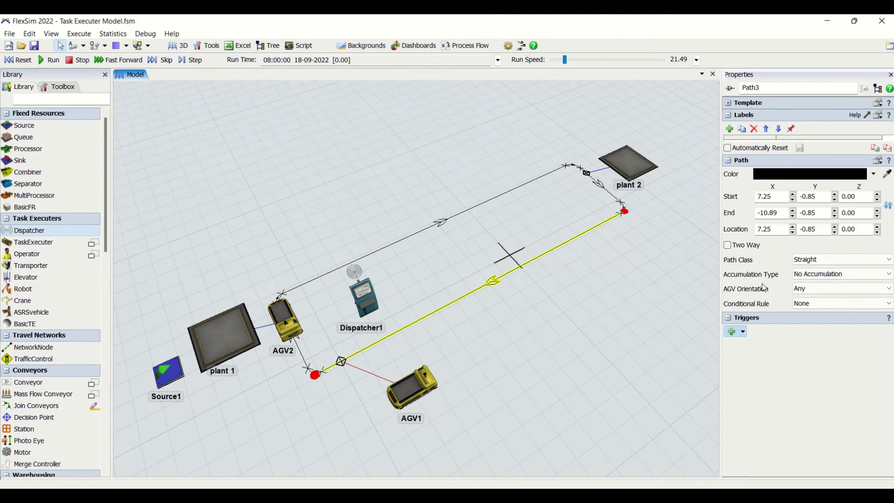
pyautogui.click(809, 289)
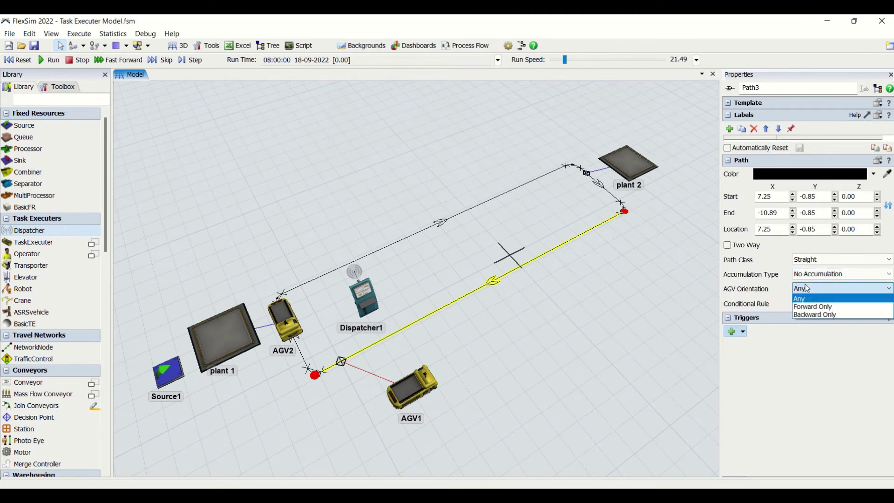
pyautogui.click(824, 310)
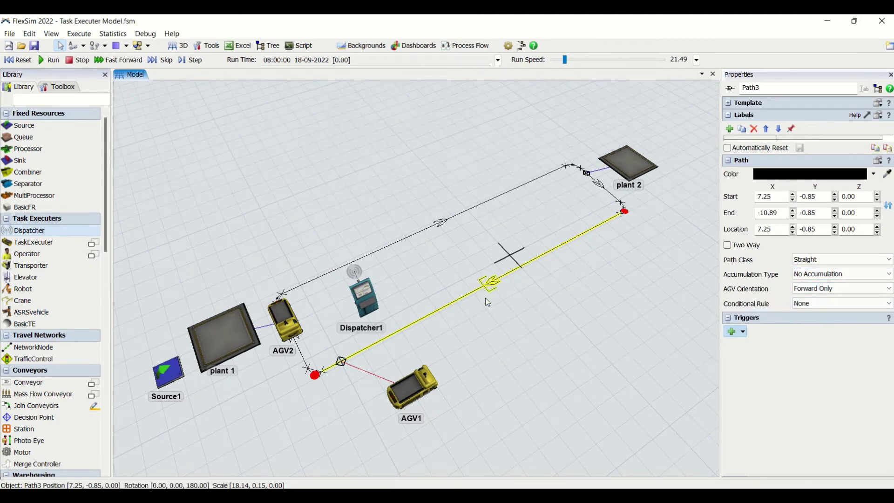
pyautogui.click(853, 276)
pyautogui.click(839, 283)
pyautogui.click(841, 288)
pyautogui.click(841, 298)
pyautogui.click(819, 289)
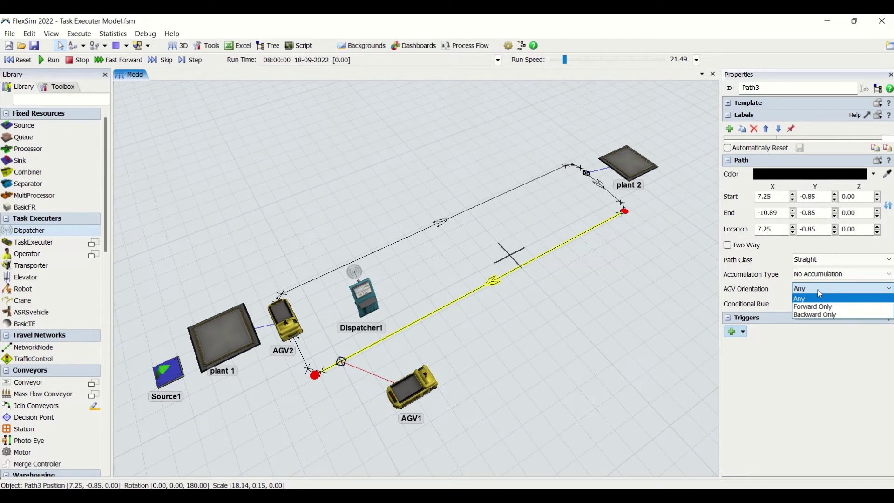
pyautogui.click(808, 298)
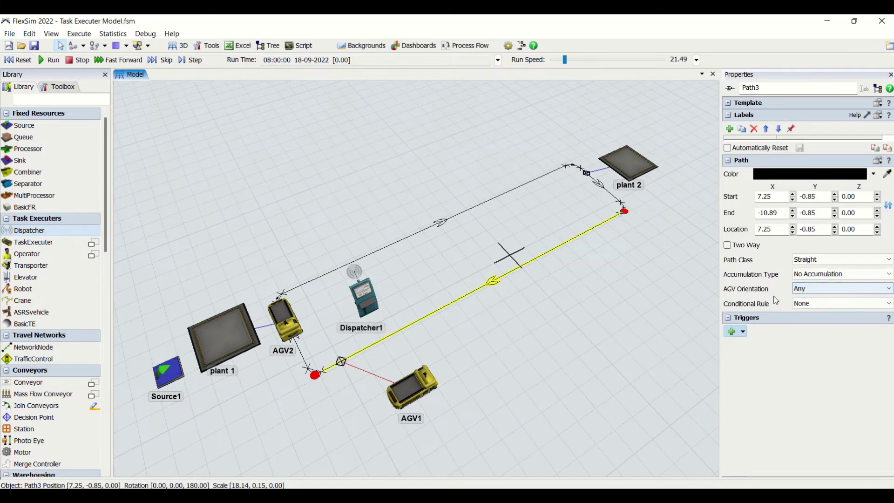
# Inspect the properties of the outbound path and of the short path beside plant 2, including its orientation, conditional rule and trigger options.
pyautogui.click(461, 218)
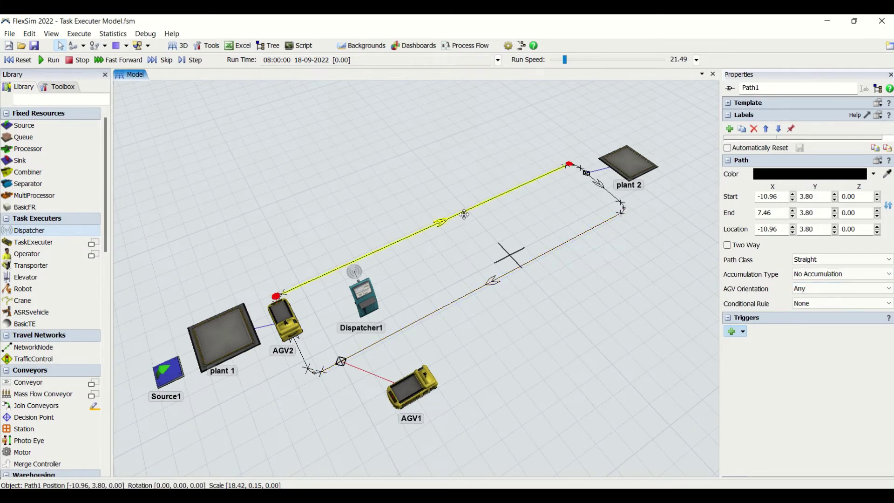
pyautogui.click(608, 194)
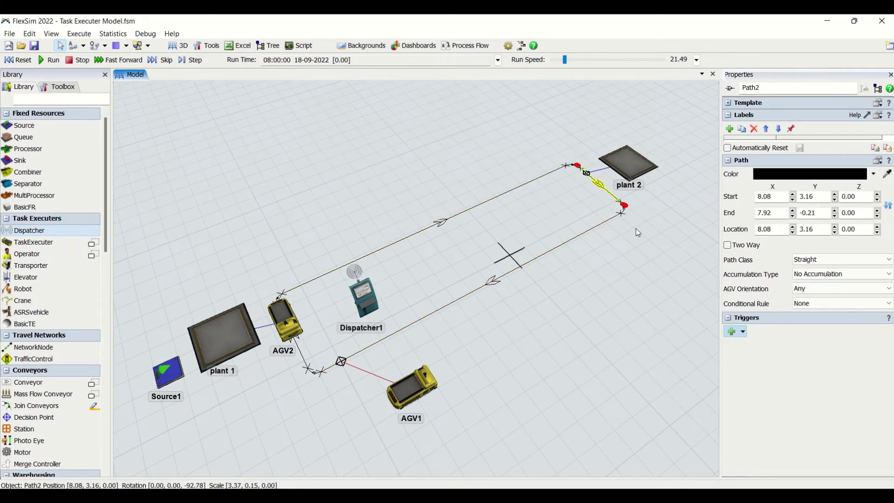
pyautogui.click(825, 289)
pyautogui.click(823, 288)
pyautogui.click(824, 305)
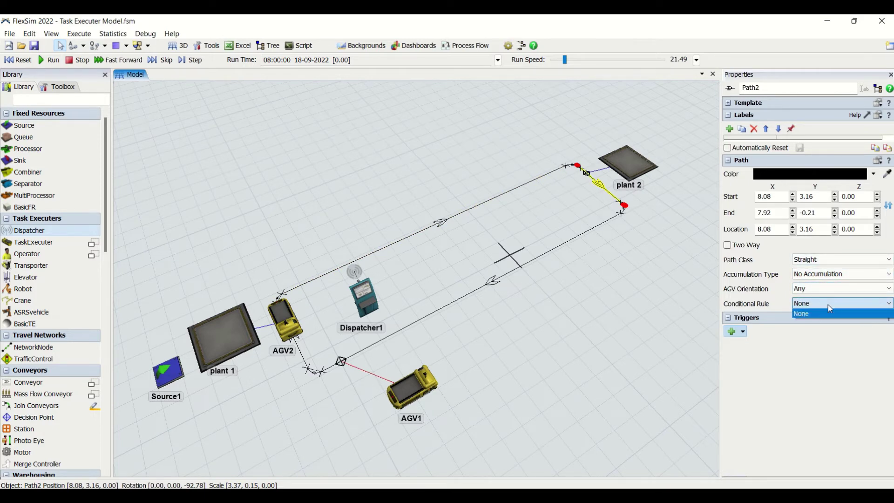
pyautogui.click(741, 334)
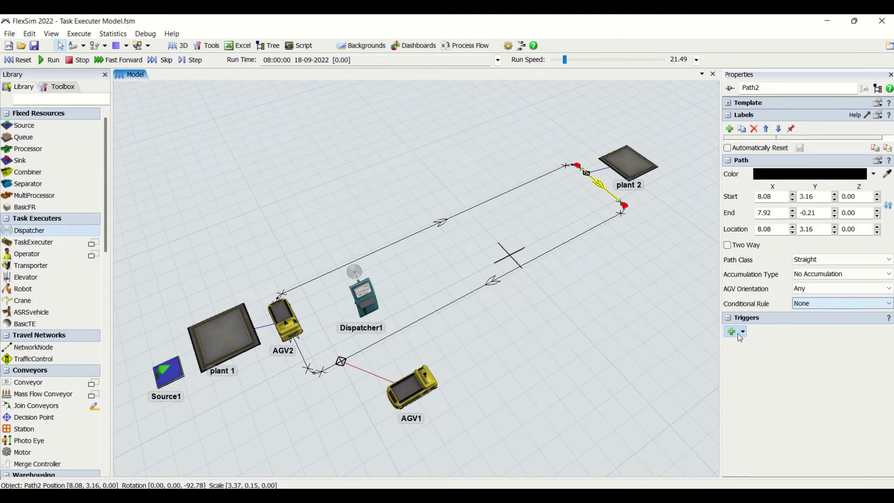
pyautogui.click(740, 335)
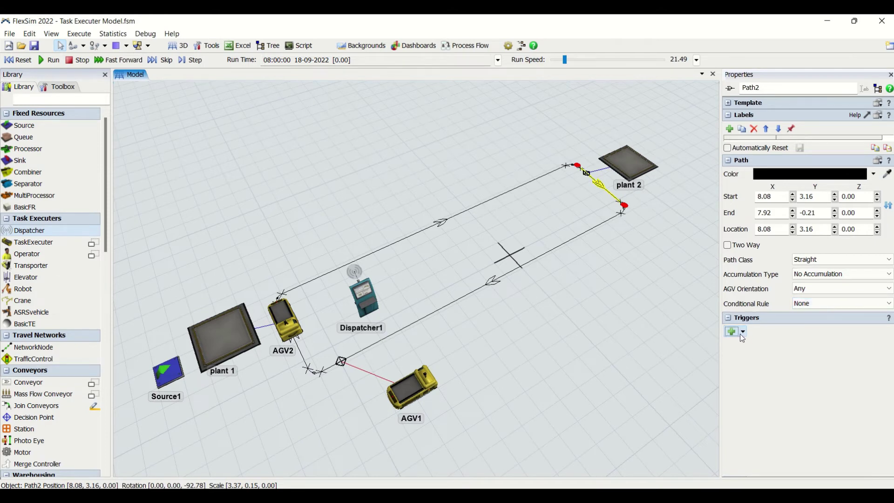
pyautogui.click(612, 298)
# Open the AGV network properties from the return path and reposition the properties window over the model.
pyautogui.click(600, 226)
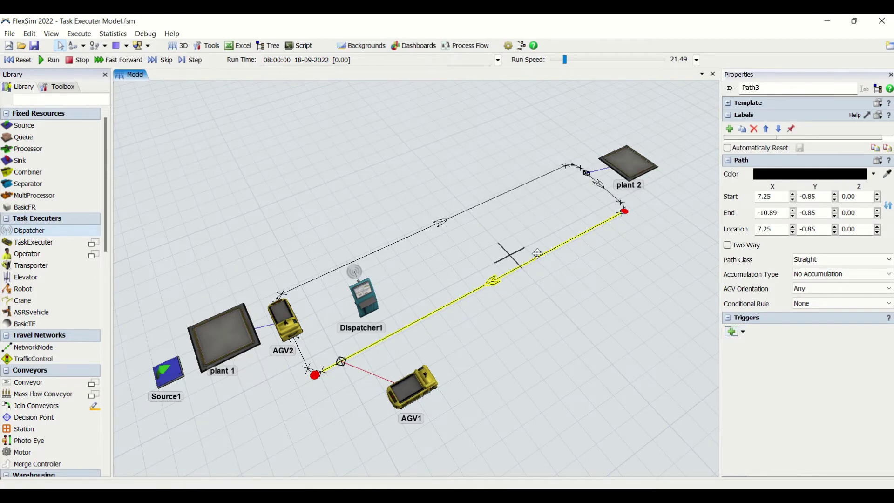
pyautogui.click(587, 307)
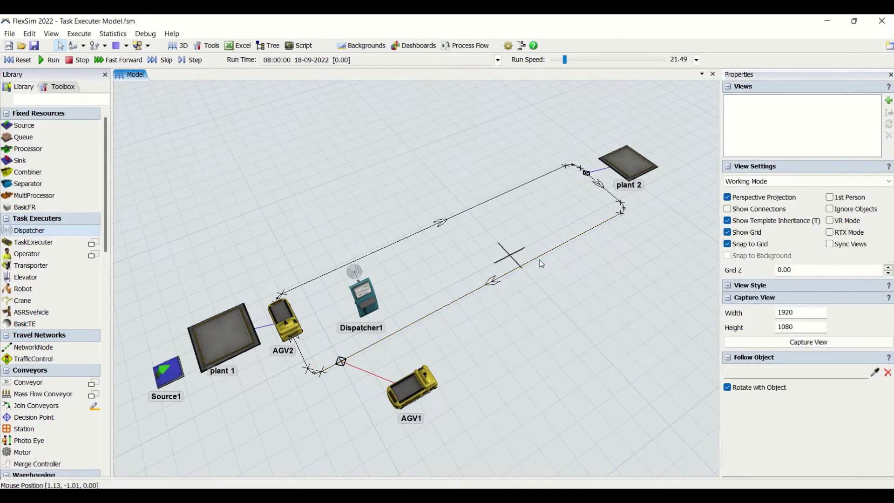
pyautogui.rightClick(538, 263)
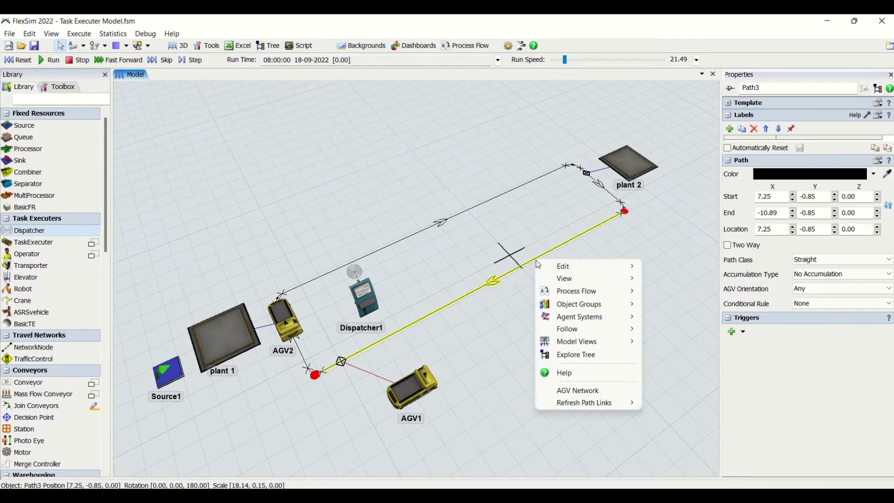
pyautogui.click(517, 278)
pyautogui.rightClick(511, 275)
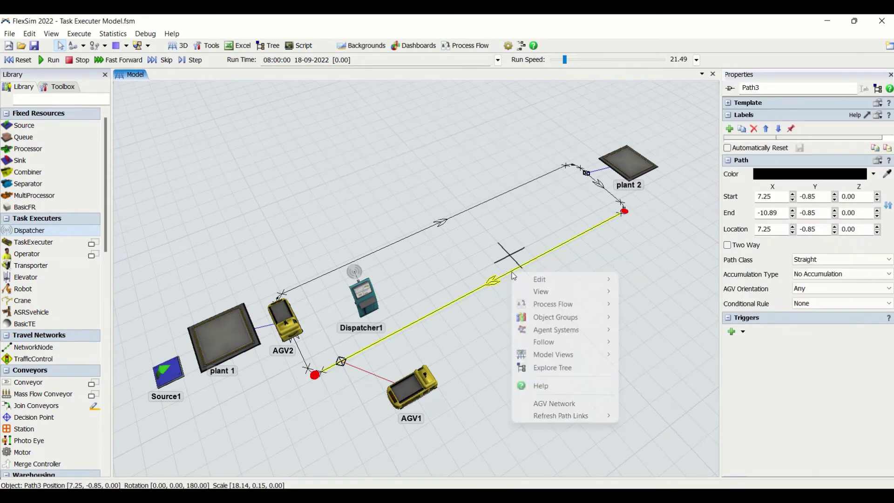
pyautogui.click(553, 409)
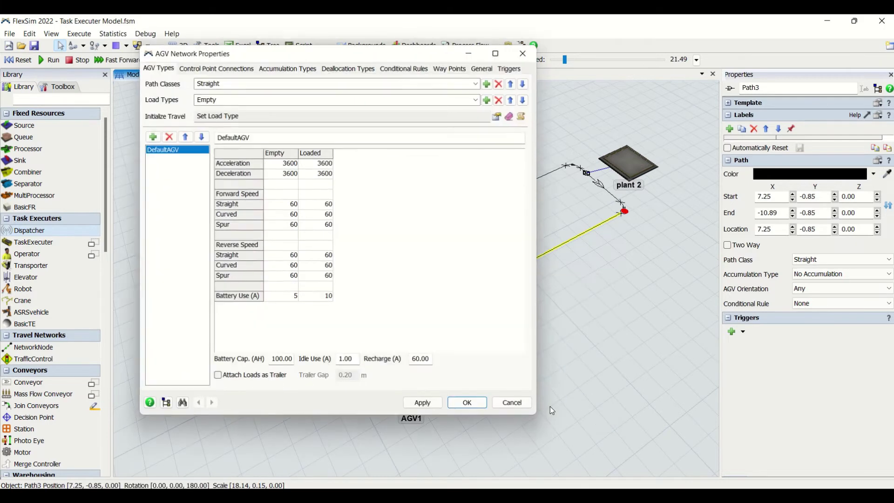
pyautogui.moveTo(171, 57); pyautogui.dragTo(308, 98)
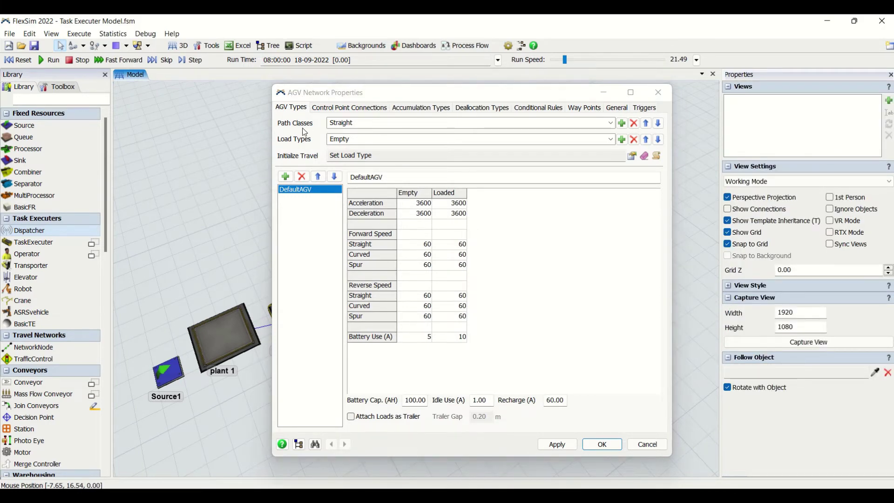
# Add three new AGV types to the AGV network and look through their entries.
pyautogui.click(292, 178)
pyautogui.click(292, 179)
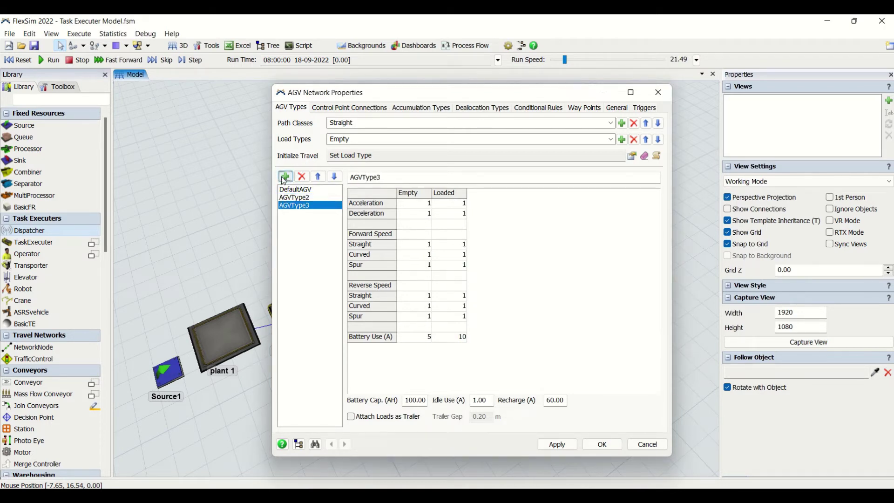
pyautogui.click(292, 179)
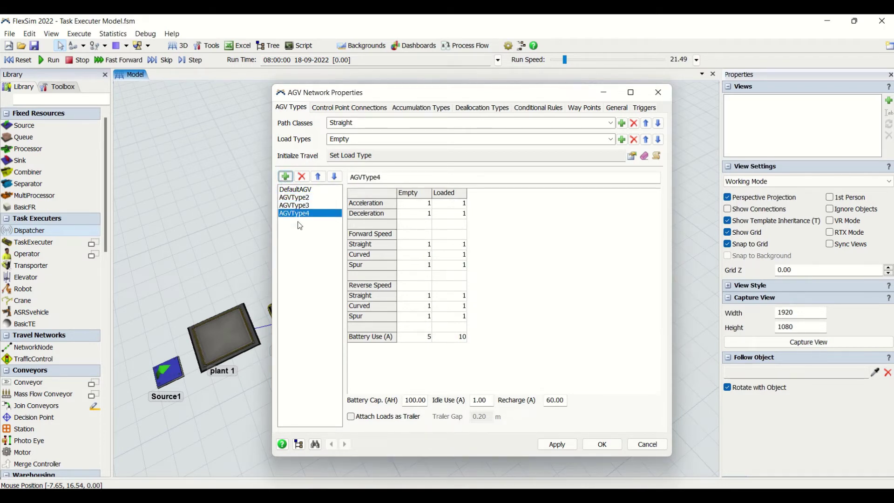
pyautogui.click(314, 199)
pyautogui.press('Down')
pyautogui.press('Down')
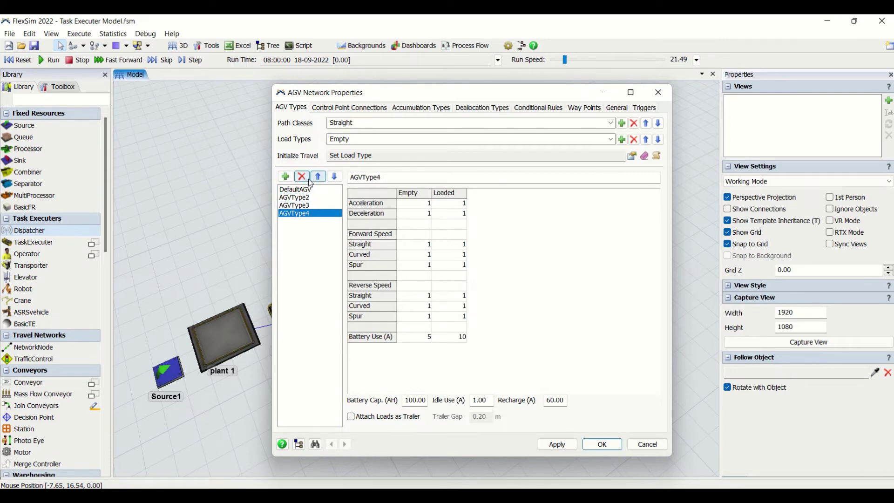
# Delete AGVType2, AGVType3 and AGVType4 from the AGV network, keeping only DefaultAGV.
pyautogui.click(305, 198)
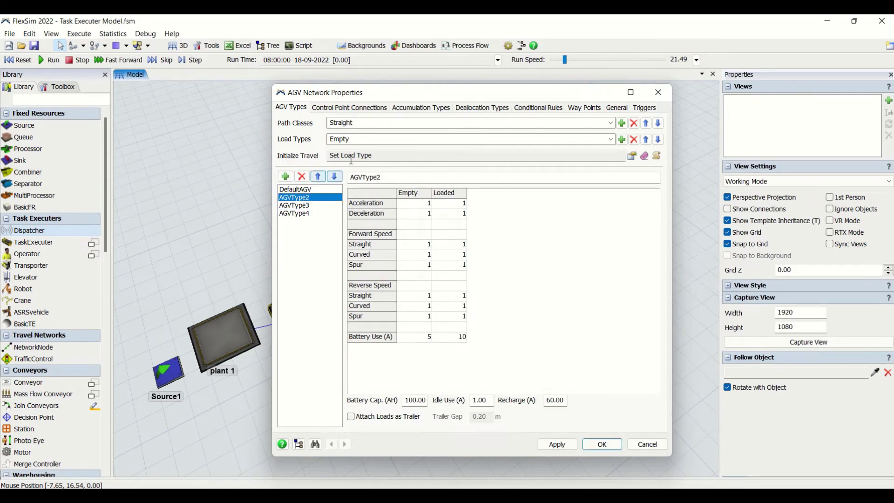
pyautogui.click(302, 176)
pyautogui.click(430, 297)
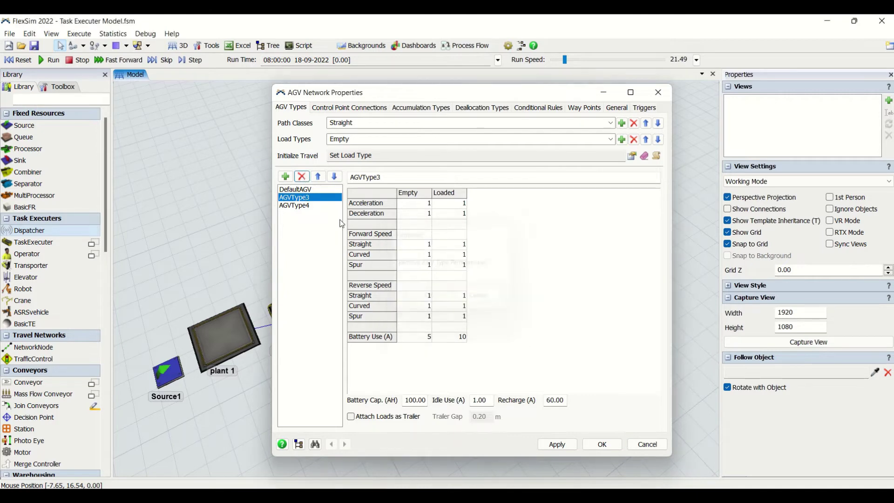
pyautogui.click(302, 176)
pyautogui.click(430, 297)
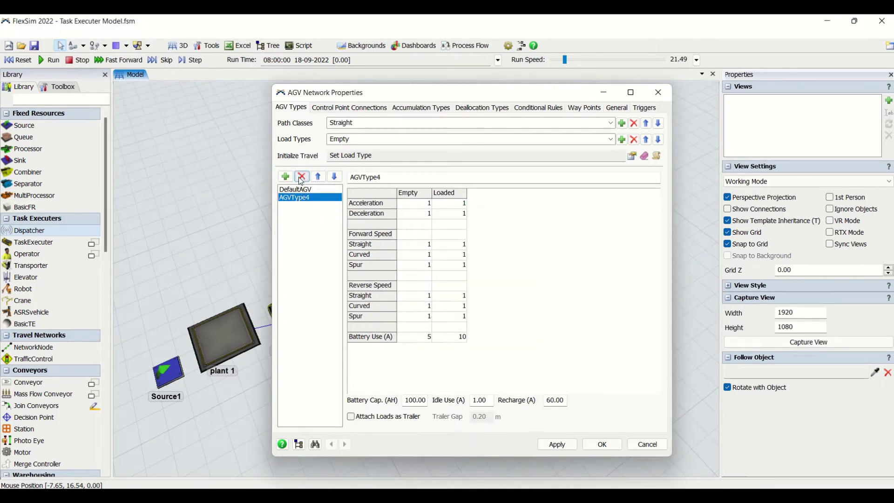
pyautogui.click(302, 177)
pyautogui.click(433, 298)
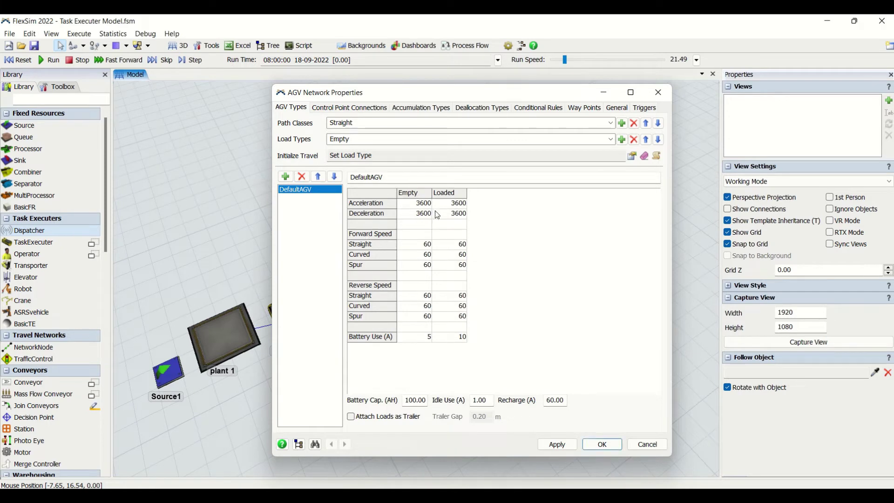
# Examine DefaultAGV's empty and loaded values, covering acceleration, deceleration, and forward and reverse speeds per path class.
pyautogui.moveTo(417, 205); pyautogui.dragTo(406, 355)
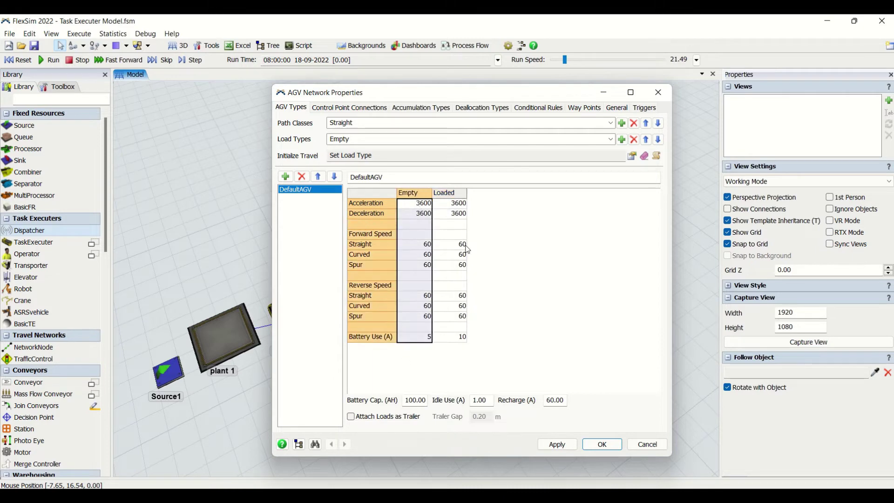
pyautogui.moveTo(460, 204); pyautogui.dragTo(456, 358)
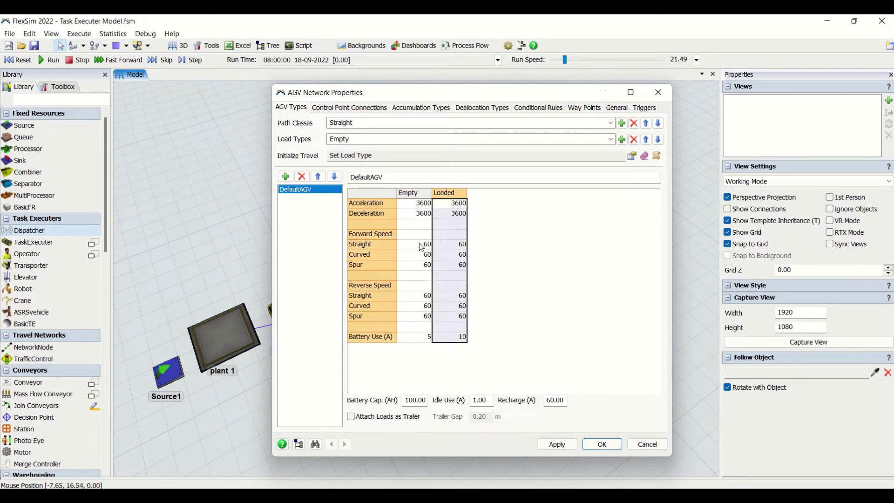
pyautogui.moveTo(422, 247); pyautogui.dragTo(421, 269)
pyautogui.click(369, 245)
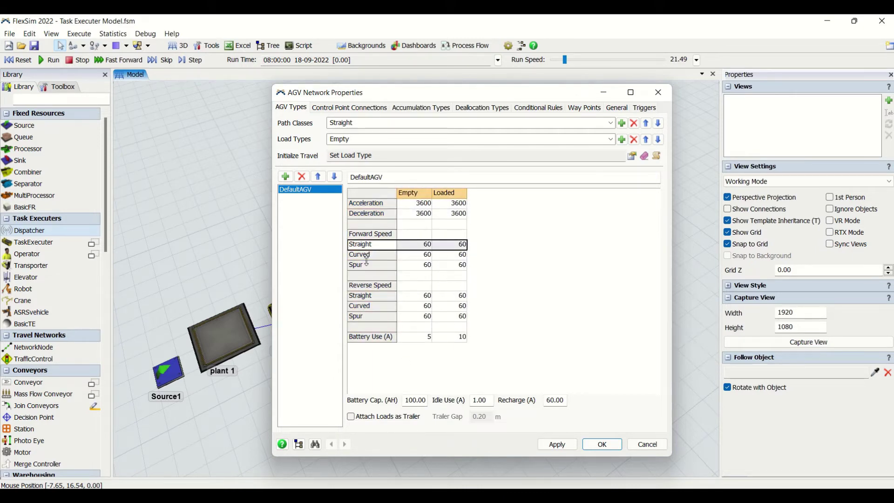
pyautogui.click(375, 275)
pyautogui.click(382, 286)
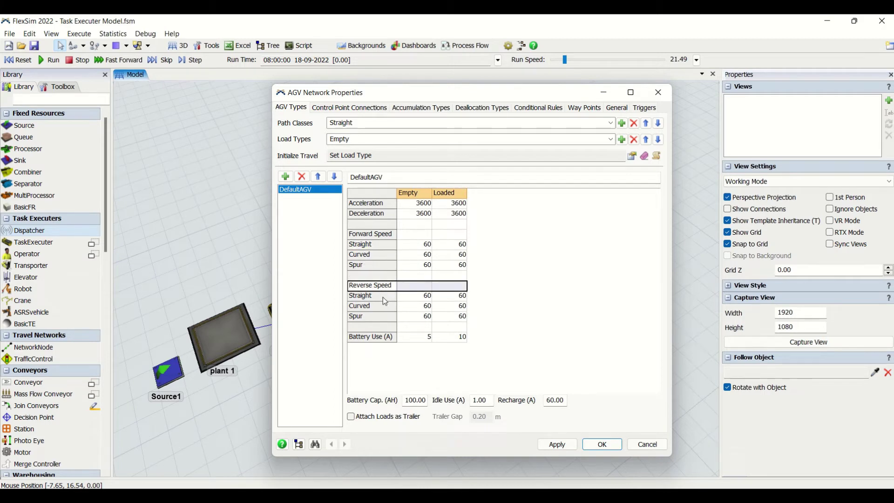
pyautogui.moveTo(386, 301); pyautogui.dragTo(383, 321)
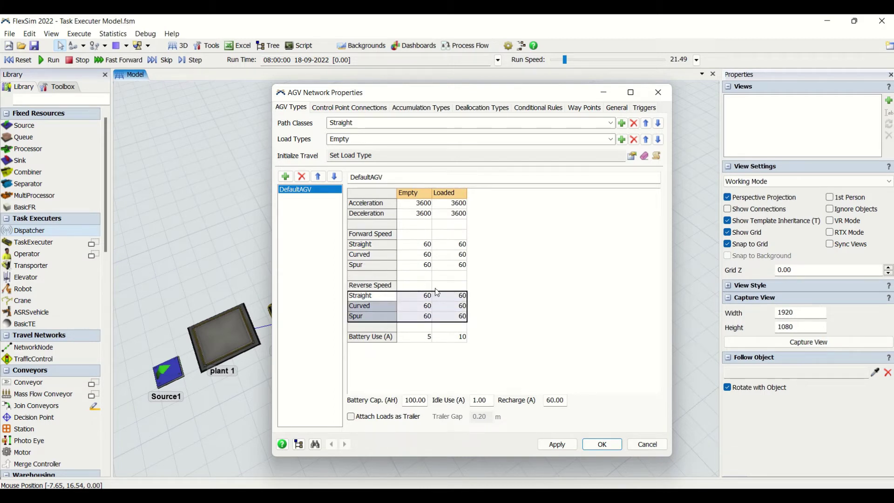
# Examine DefaultAGV's battery settings: empty and loaded battery use, battery capacity, idle use and recharge rate.
pyautogui.click(378, 340)
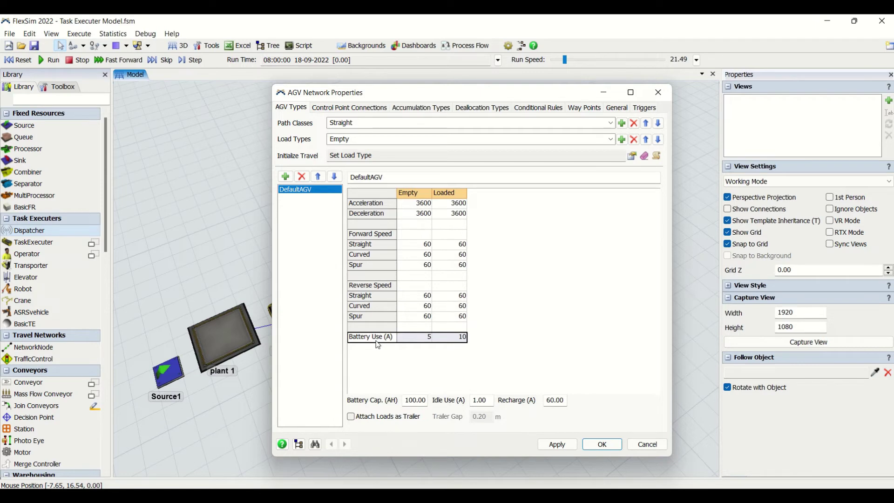
pyautogui.click(430, 341)
pyautogui.click(449, 341)
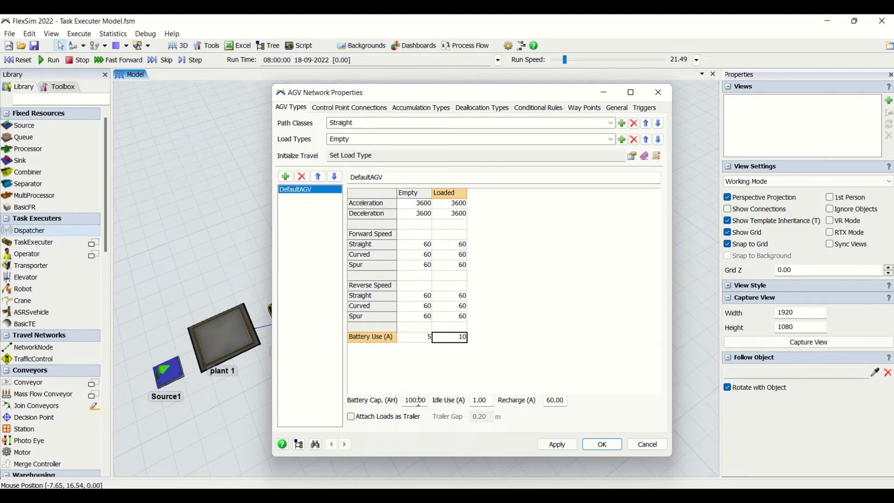
pyautogui.moveTo(418, 402); pyautogui.dragTo(405, 401)
pyautogui.click(488, 402)
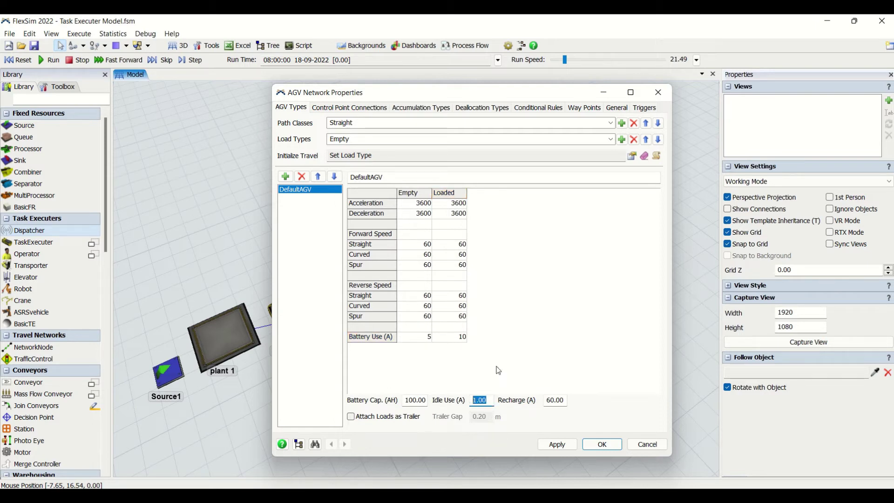
pyautogui.moveTo(567, 400); pyautogui.dragTo(536, 399)
pyautogui.click(400, 370)
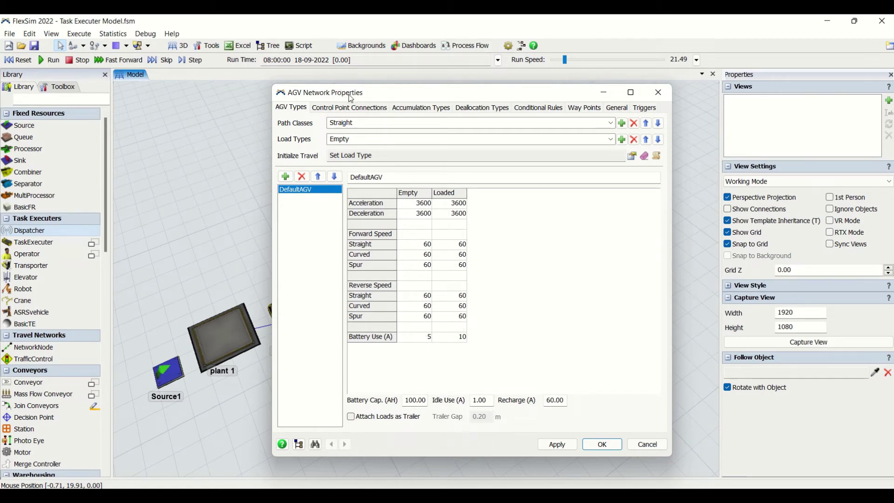
# Enable Attach Loads as Trailer for DefaultAGV and move the network properties window aside to reveal the AGVs.
pyautogui.click(352, 418)
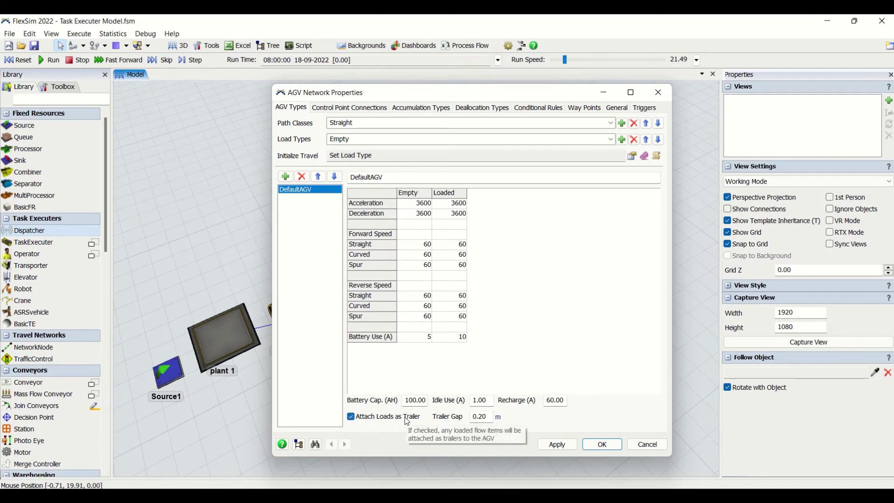
pyautogui.moveTo(351, 95); pyautogui.dragTo(507, 86)
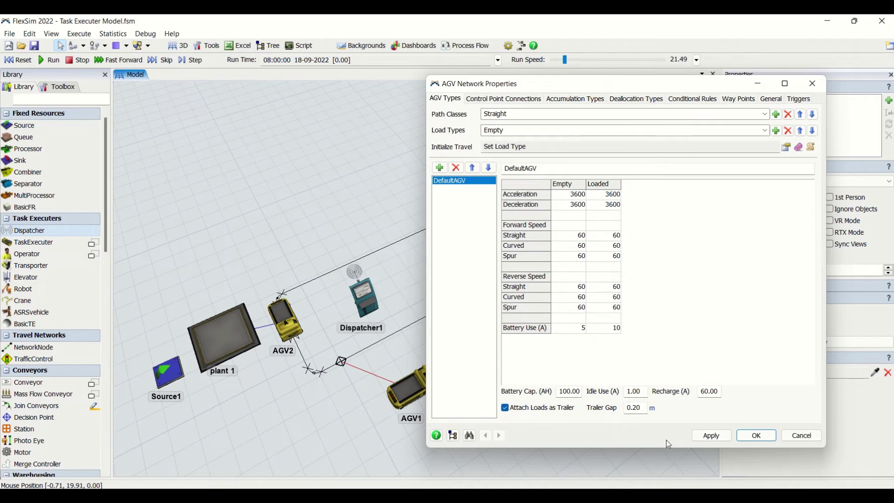
# Accept the AGV network settings, reset the model and run it at a run speed of 32.77 to watch the AGVs carry loads.
pyautogui.click(757, 436)
pyautogui.click(17, 61)
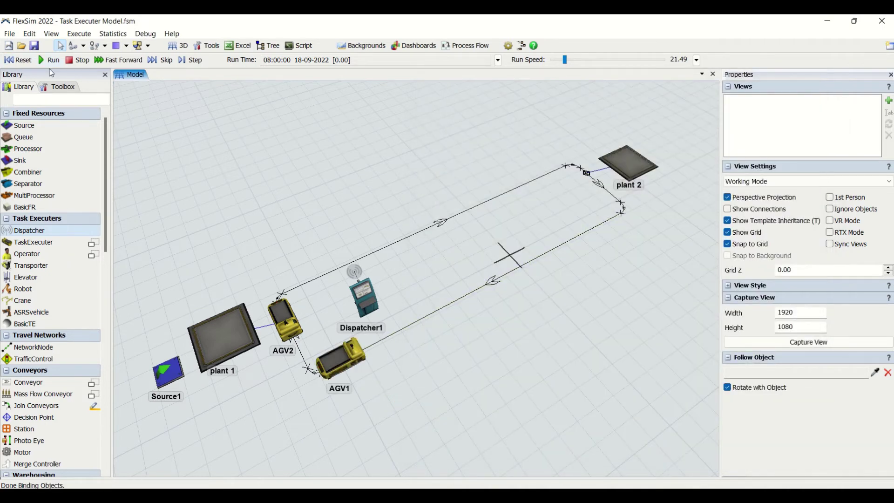
pyautogui.click(51, 63)
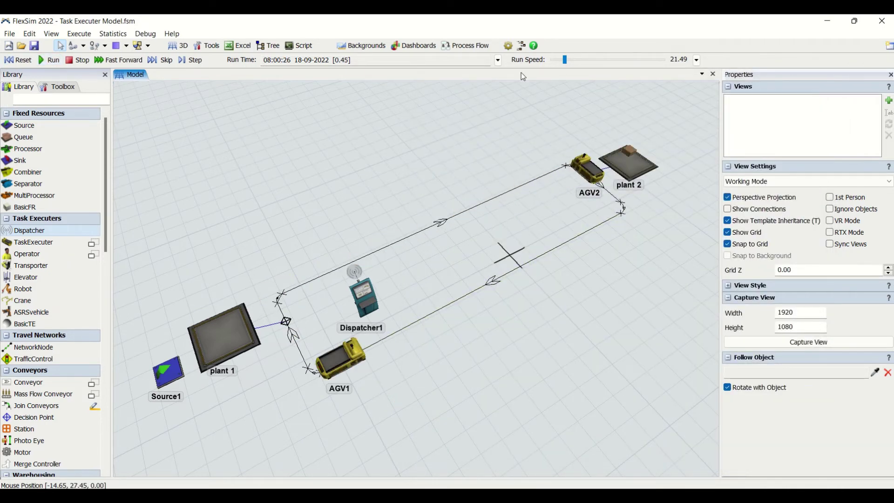
pyautogui.moveTo(565, 61); pyautogui.dragTo(567, 63)
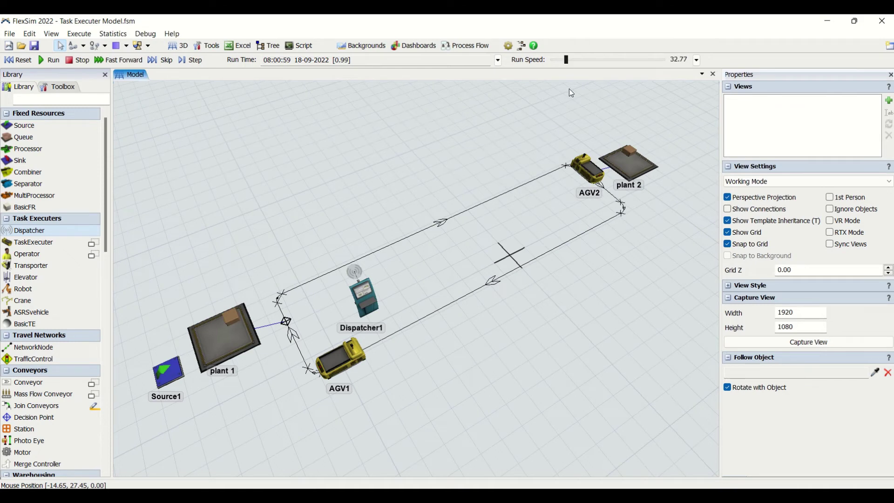
pyautogui.moveTo(586, 360); pyautogui.dragTo(592, 352, button='right')
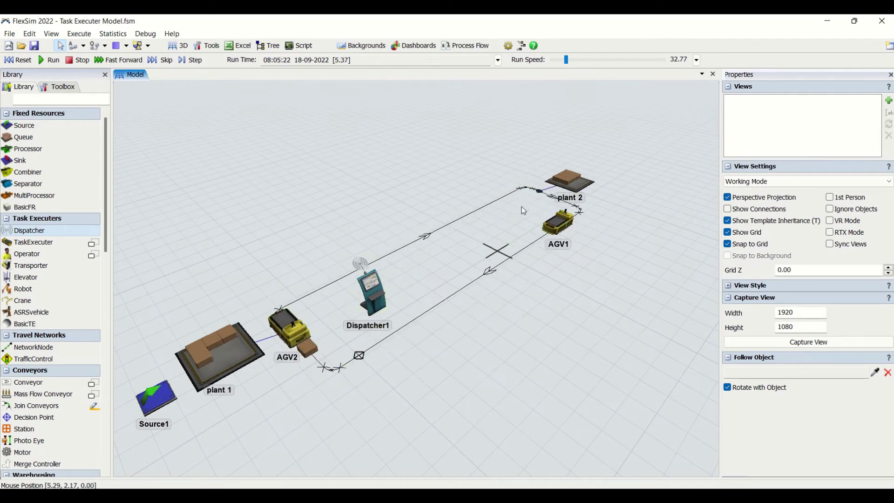
# Reset the model, reopen the AGV network from the straight return path and disable Attach Loads as Trailer for DefaultAGV.
pyautogui.click(18, 60)
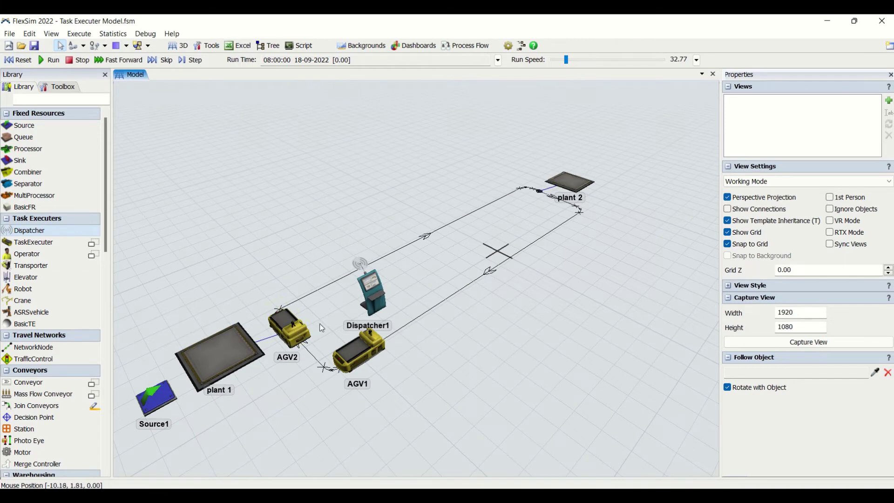
pyautogui.click(430, 314)
pyautogui.rightClick(429, 311)
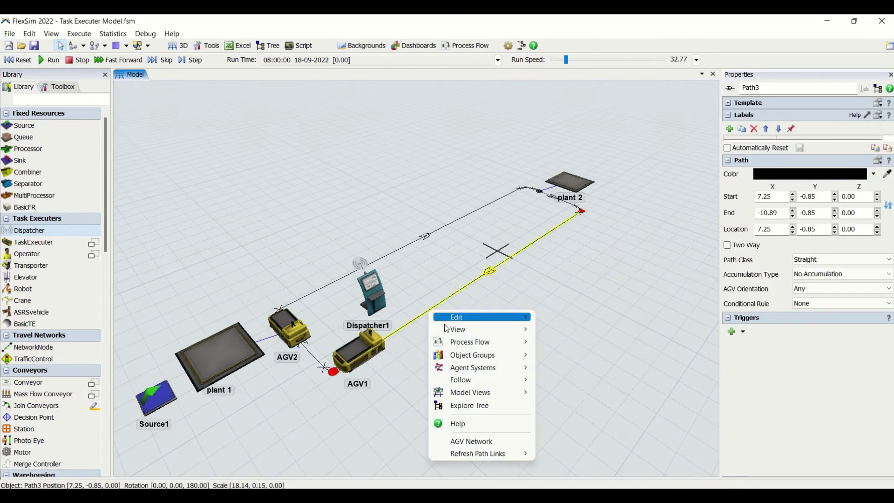
pyautogui.click(466, 442)
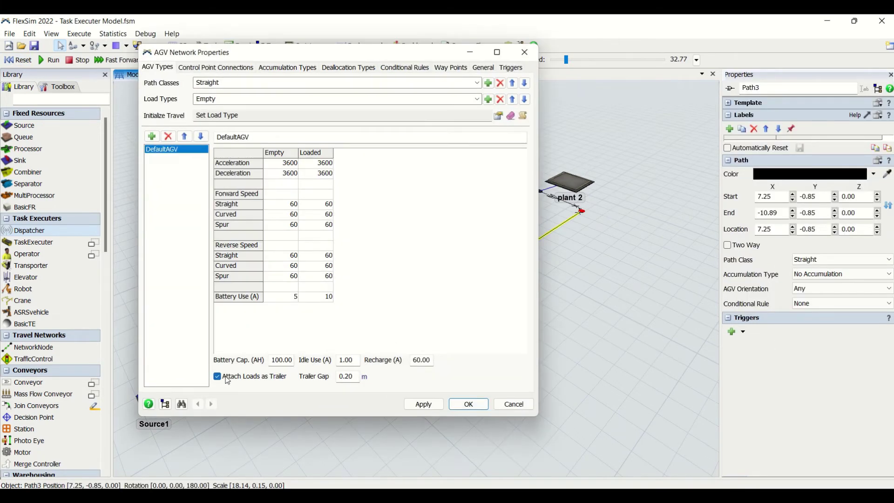
pyautogui.moveTo(268, 53); pyautogui.dragTo(446, 103)
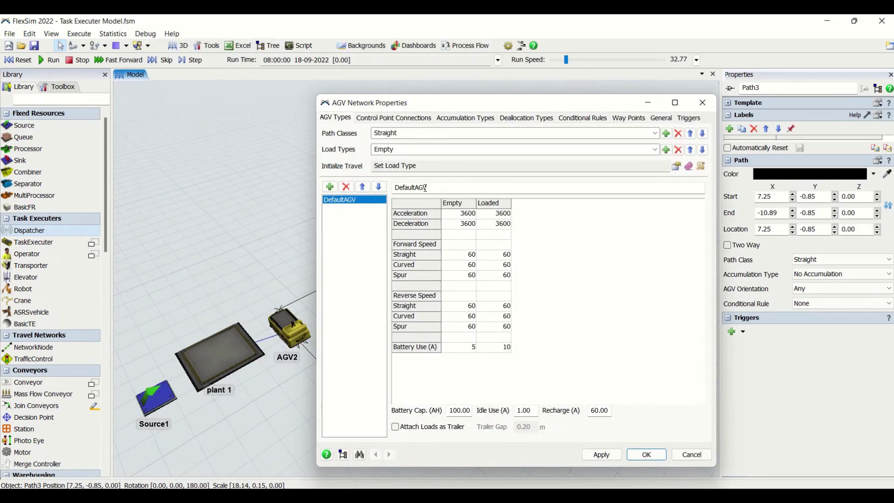
# Examine the load types and path classes available in the AGV type settings, keeping Straight as the path class.
pyautogui.click(656, 151)
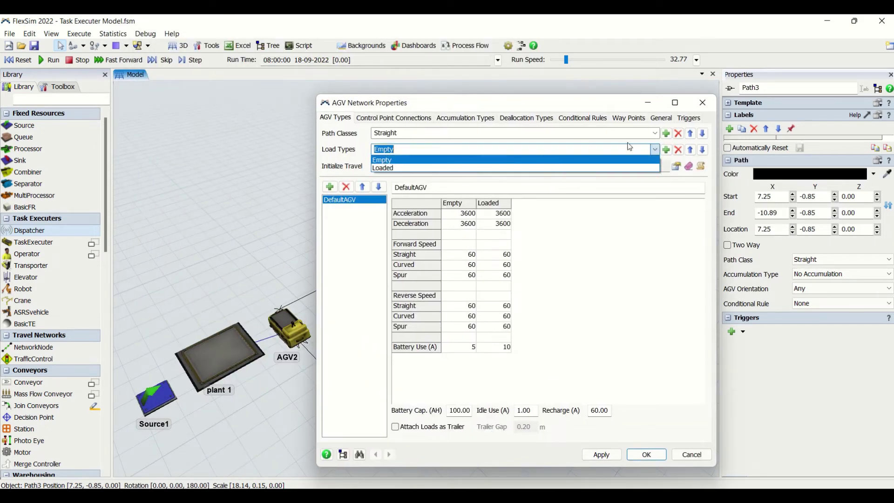
pyautogui.click(656, 135)
pyautogui.click(656, 135)
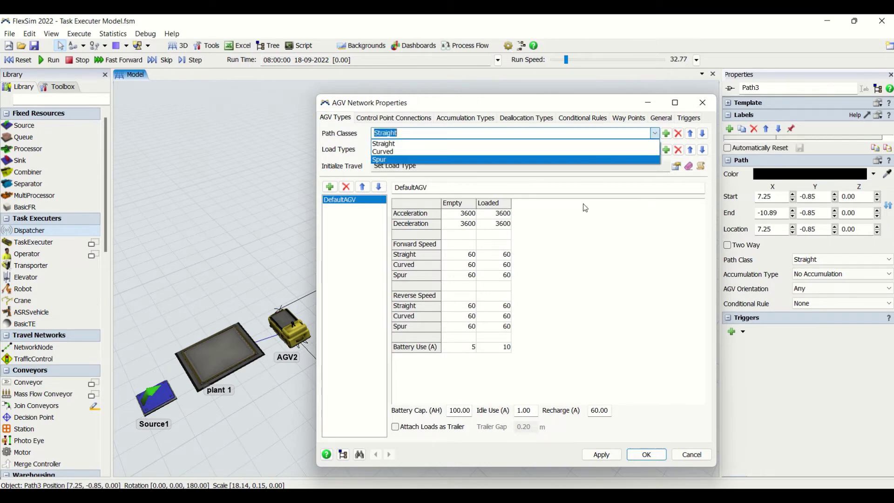
pyautogui.click(552, 143)
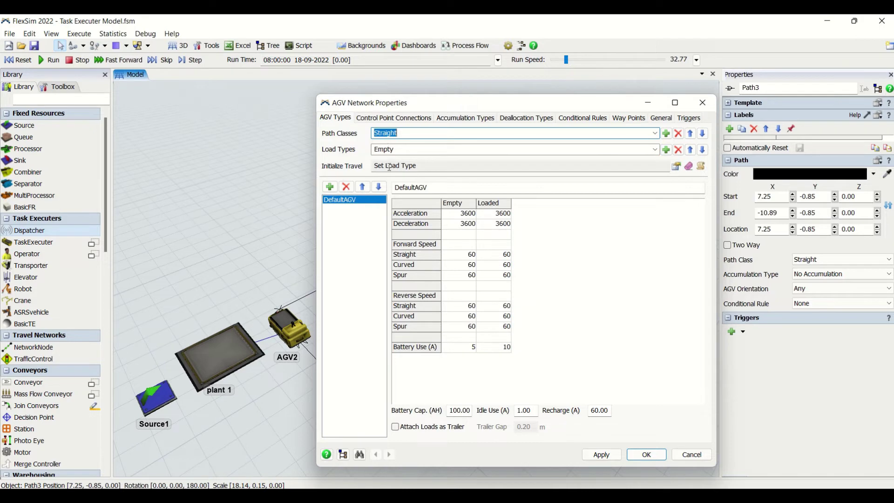
# Examine the network's control point connections and the Default Accumulation type's proximity detection and intersection settings.
pyautogui.click(382, 120)
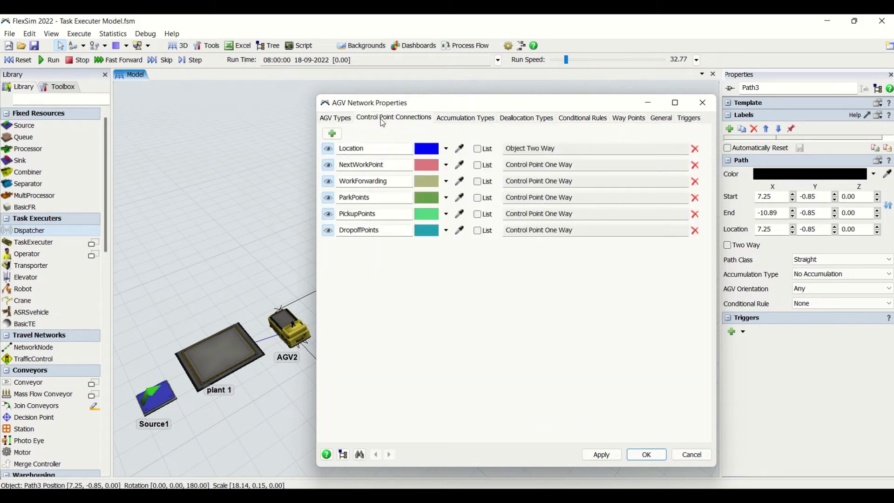
pyautogui.moveTo(398, 109); pyautogui.dragTo(378, 97)
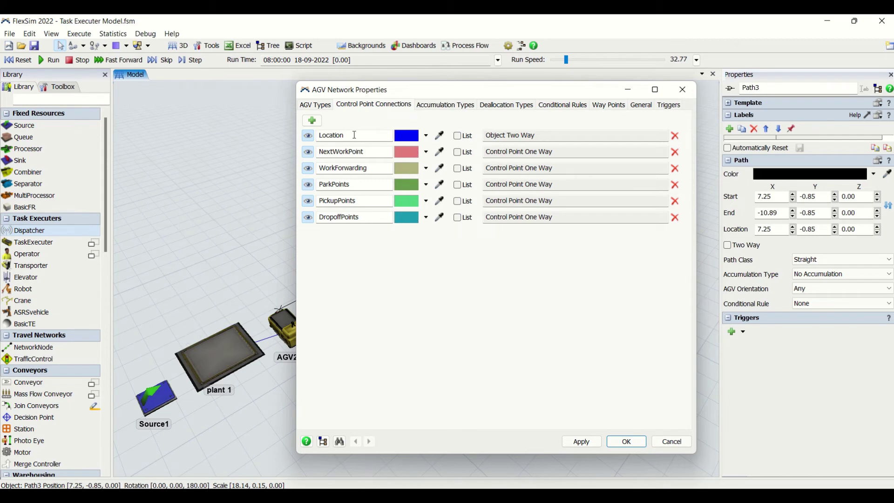
pyautogui.click(428, 108)
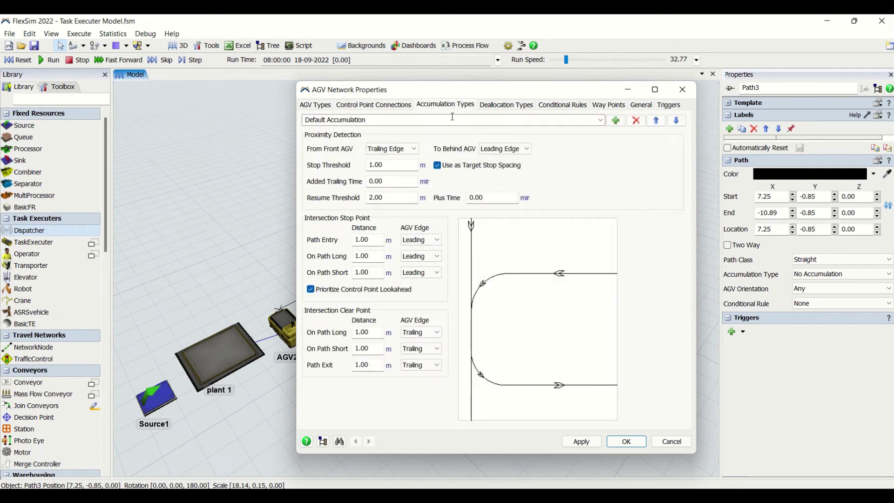
pyautogui.click(601, 120)
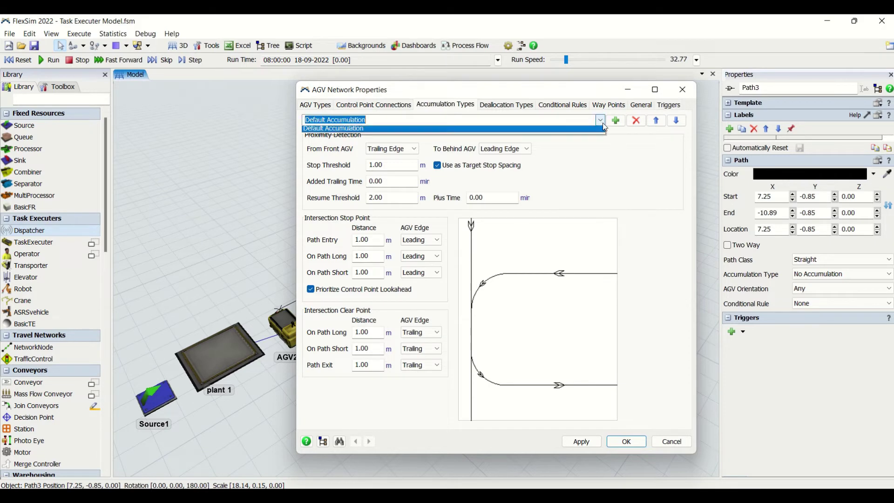
pyautogui.click(632, 172)
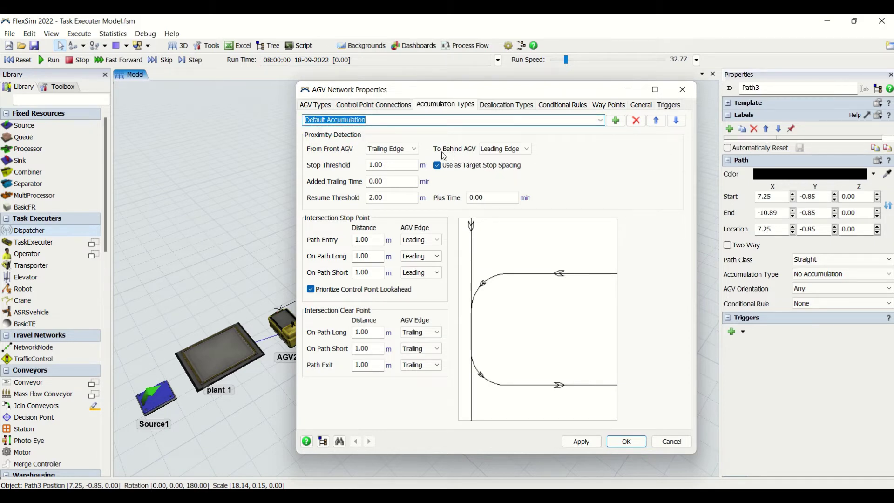
pyautogui.click(402, 139)
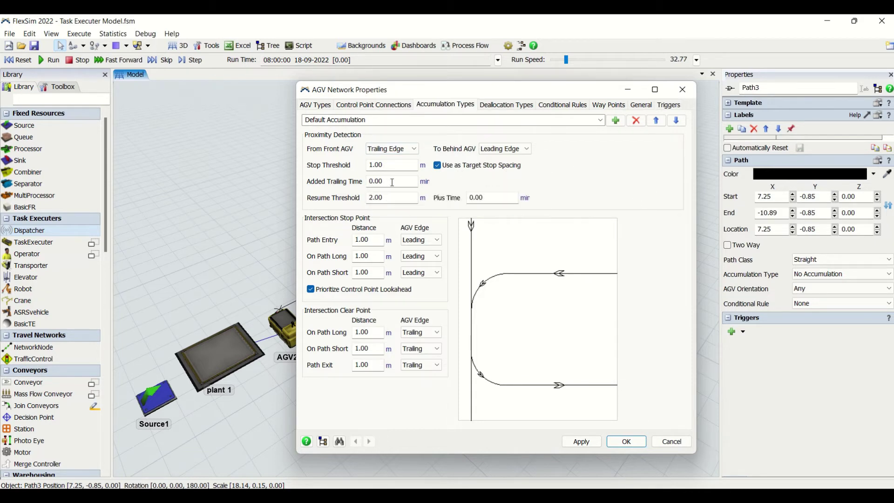
pyautogui.moveTo(400, 170)
# Examine both deallocation types and the Deallocate When options for Deallocate At Next Control Point, keeping Center selected.
pyautogui.click(511, 107)
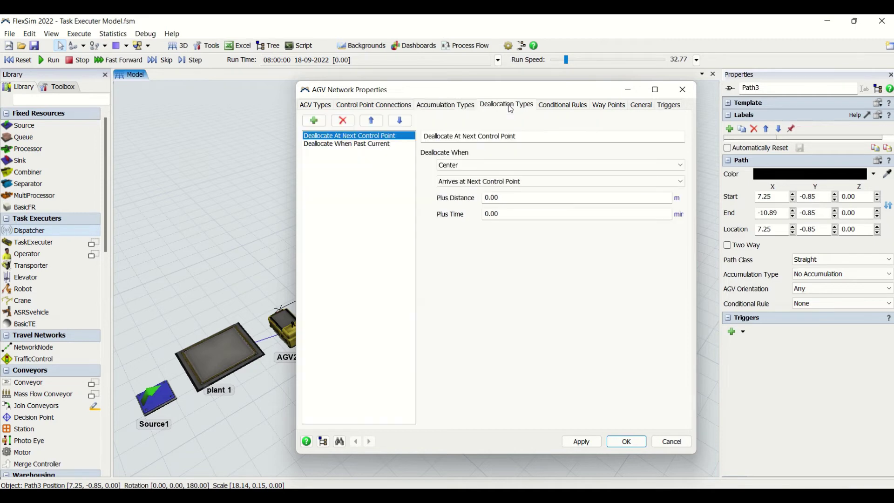
pyautogui.click(372, 146)
pyautogui.click(375, 136)
pyautogui.click(473, 165)
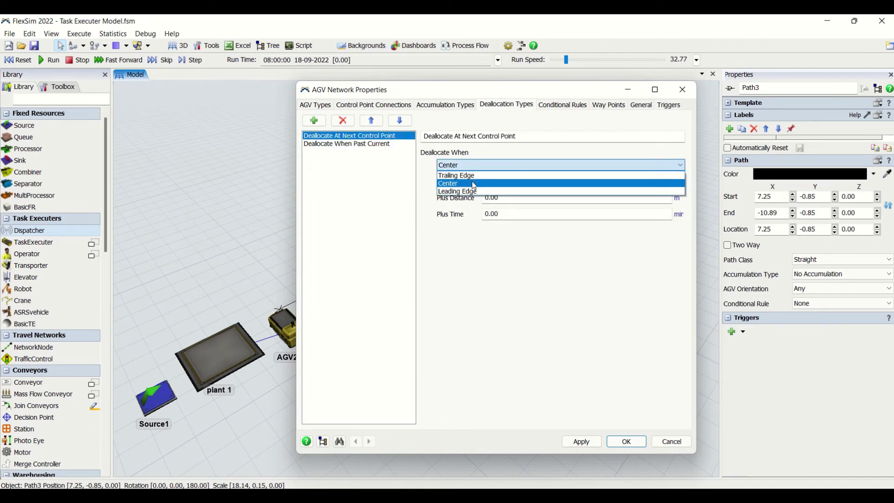
pyautogui.click(474, 184)
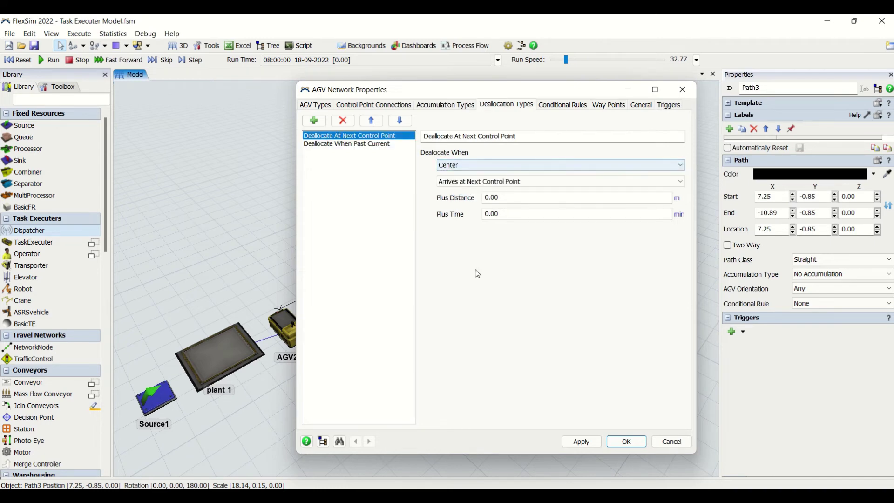
pyautogui.click(514, 183)
pyautogui.click(517, 275)
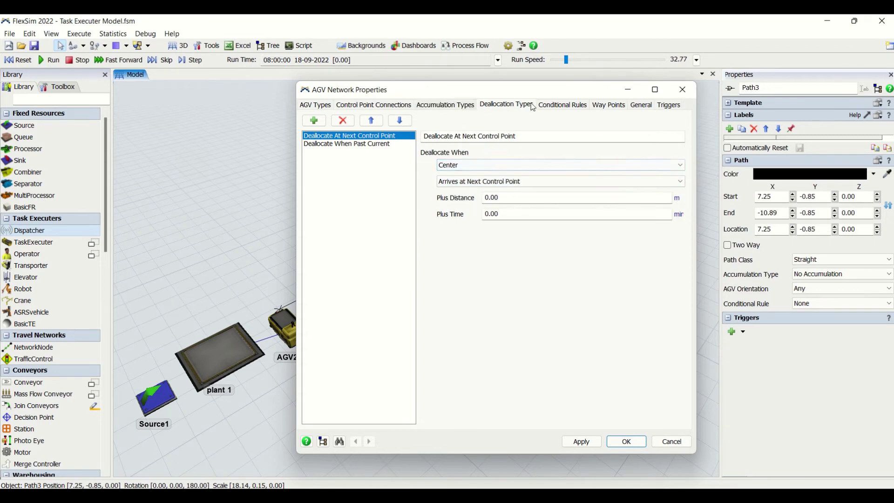
# Add a conditional rule to the AGV network and remove it again.
pyautogui.click(559, 106)
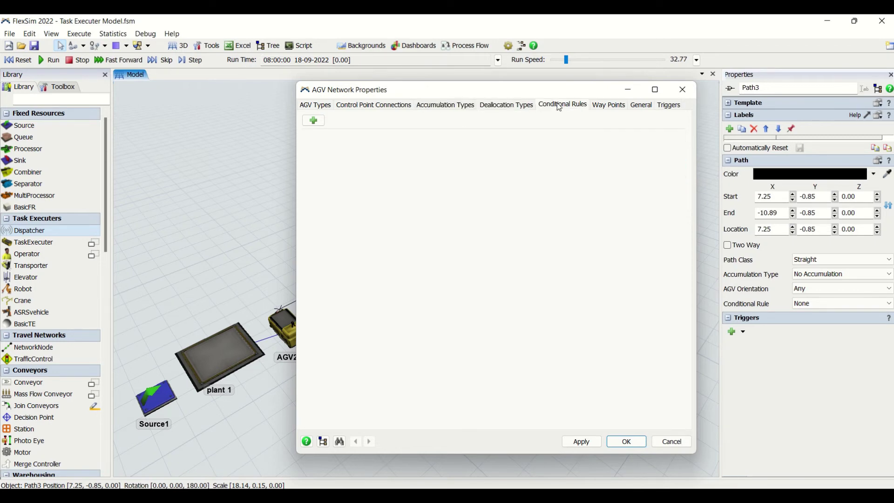
pyautogui.click(311, 122)
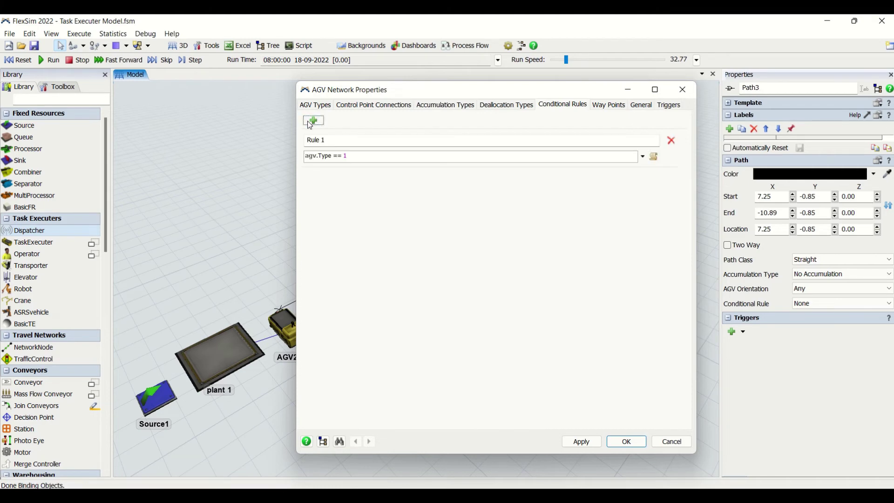
pyautogui.click(673, 142)
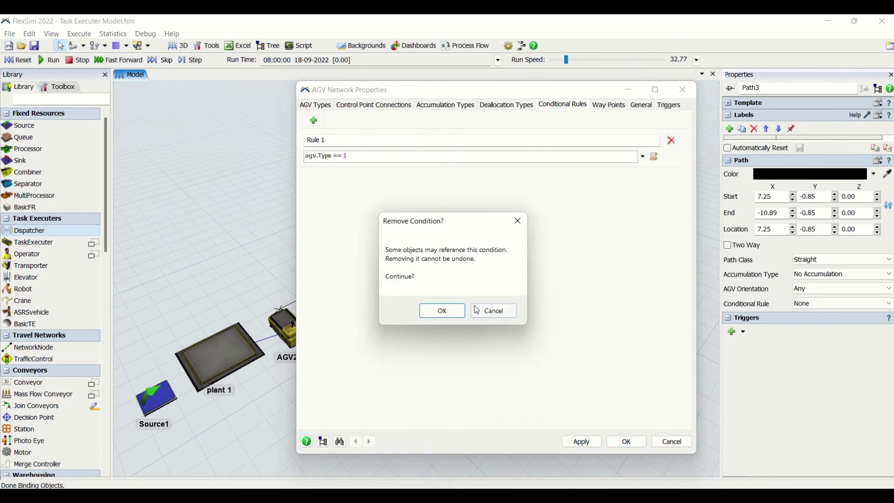
pyautogui.click(444, 311)
# Examine the network's way point, general and trigger settings, including the available trigger events, and close the network properties.
pyautogui.click(614, 105)
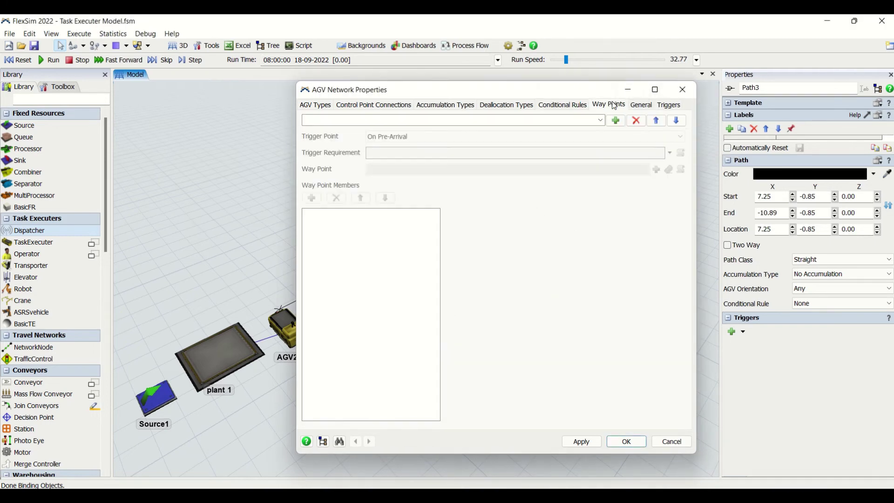
pyautogui.click(605, 124)
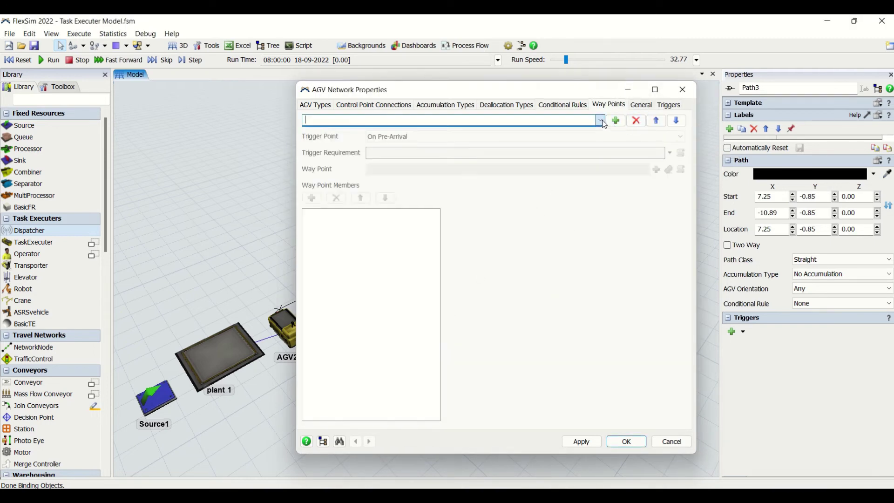
pyautogui.click(643, 107)
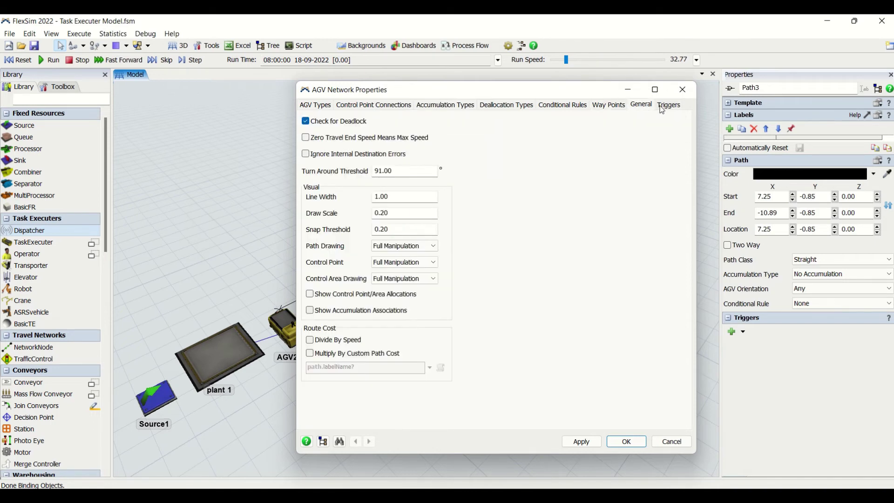
pyautogui.click(664, 109)
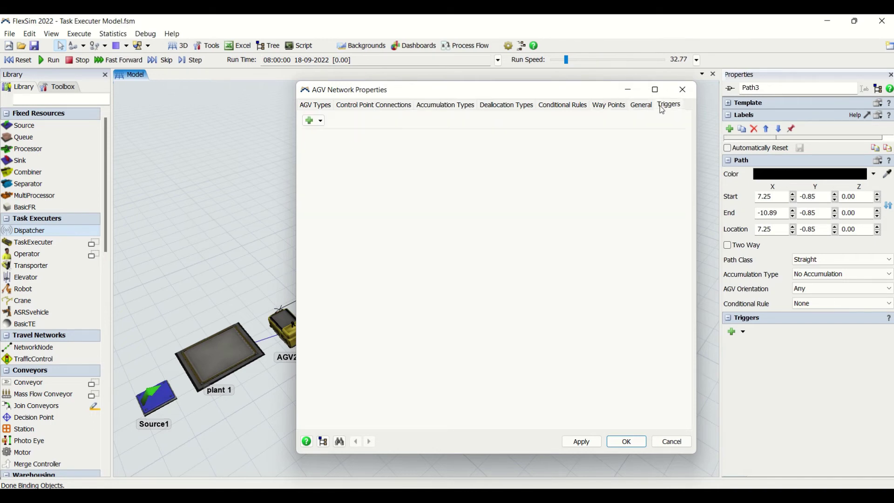
pyautogui.click(309, 121)
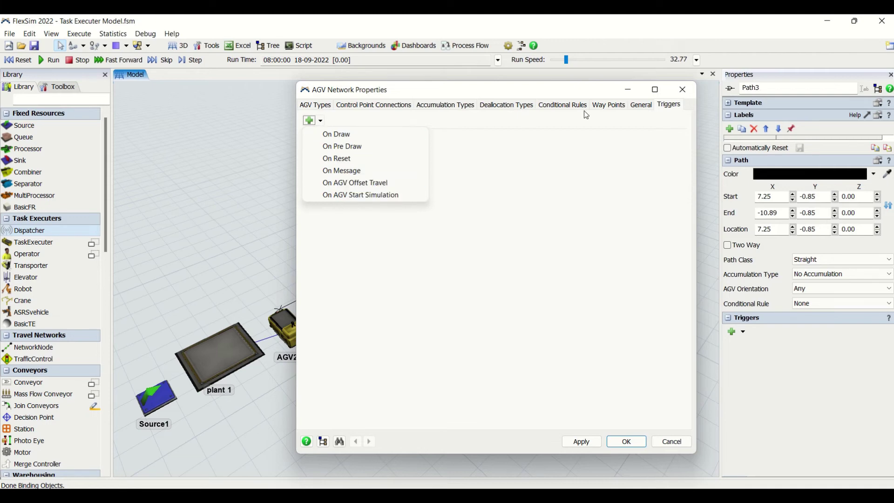
pyautogui.click(643, 106)
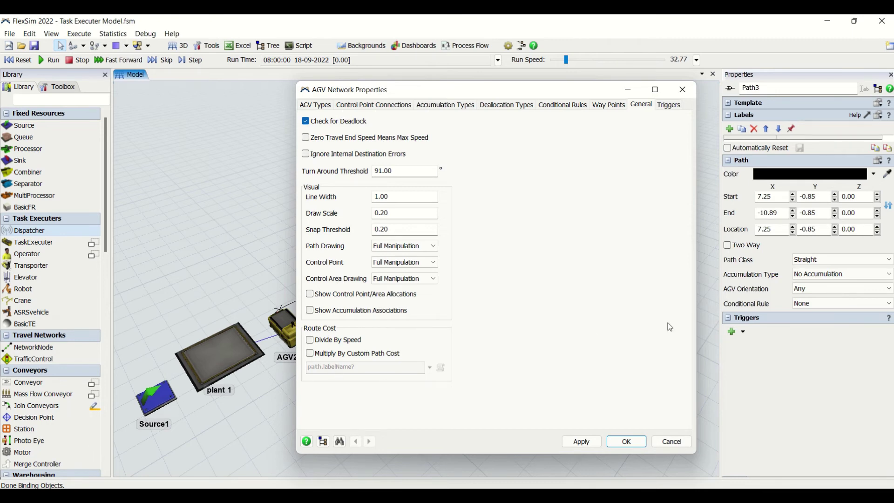
pyautogui.click(631, 444)
pyautogui.click(542, 345)
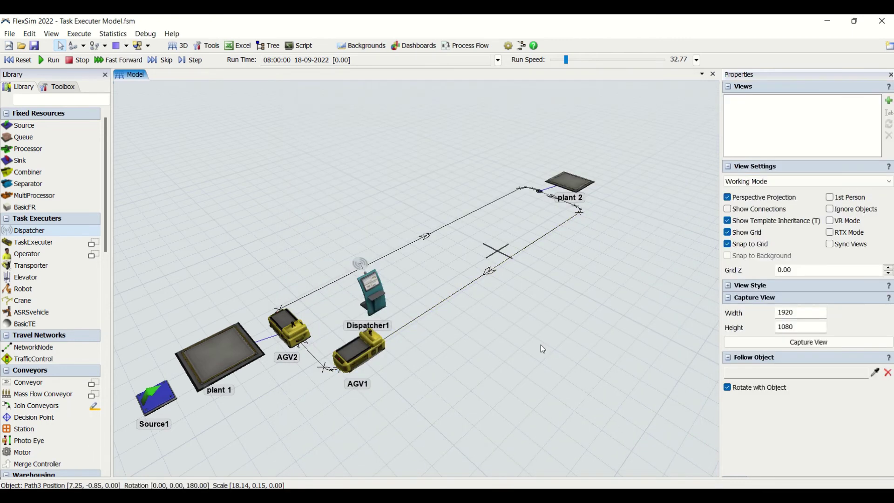
# Reopen the AGV network from the straight return path and examine DefaultAGV's empty and loaded value columns.
pyautogui.moveTo(589, 287); pyautogui.dragTo(574, 260, button='right')
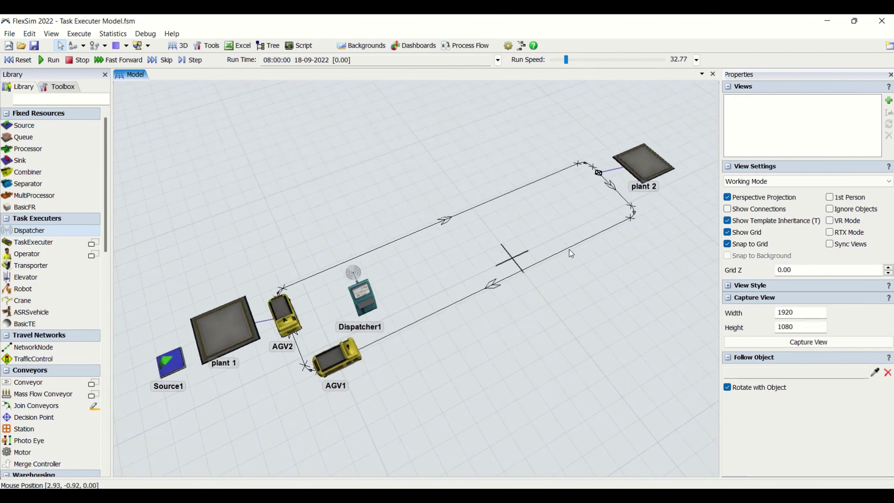
pyautogui.click(569, 247)
pyautogui.rightClick(568, 249)
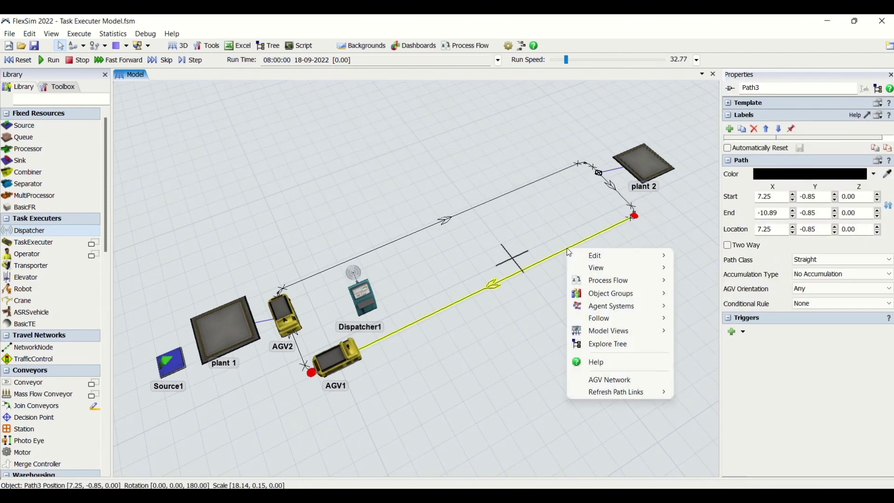
pyautogui.click(608, 380)
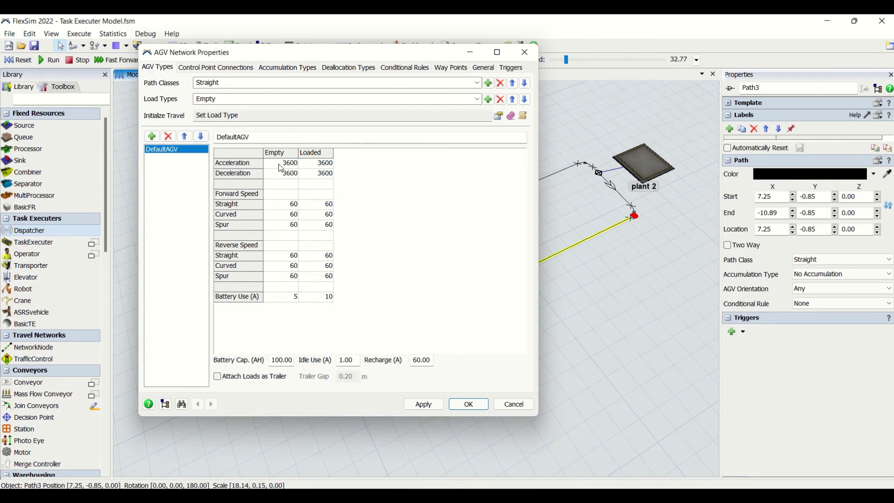
pyautogui.moveTo(279, 164); pyautogui.dragTo(272, 321)
pyautogui.click(318, 156)
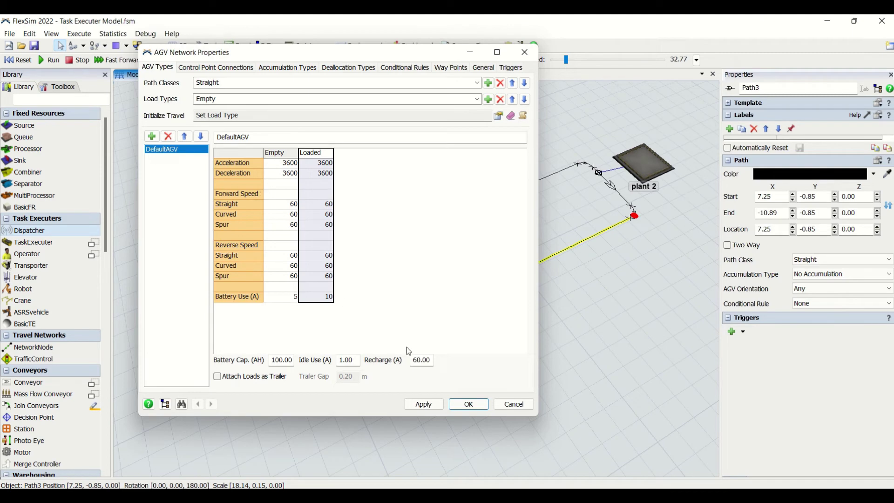
# Accept the AGV network properties and set the capacity of AGV2 to 10 and AGV1 to 5.
pyautogui.click(469, 405)
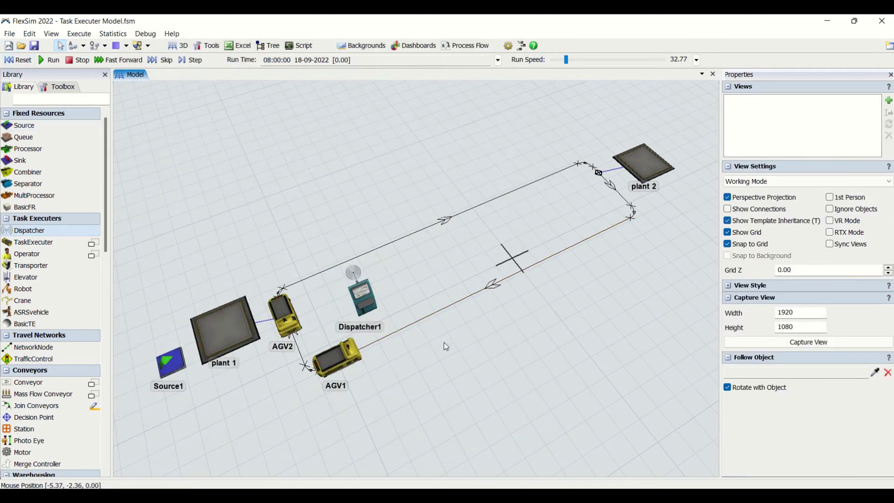
pyautogui.moveTo(444, 342); pyautogui.dragTo(464, 259)
pyautogui.click(322, 236)
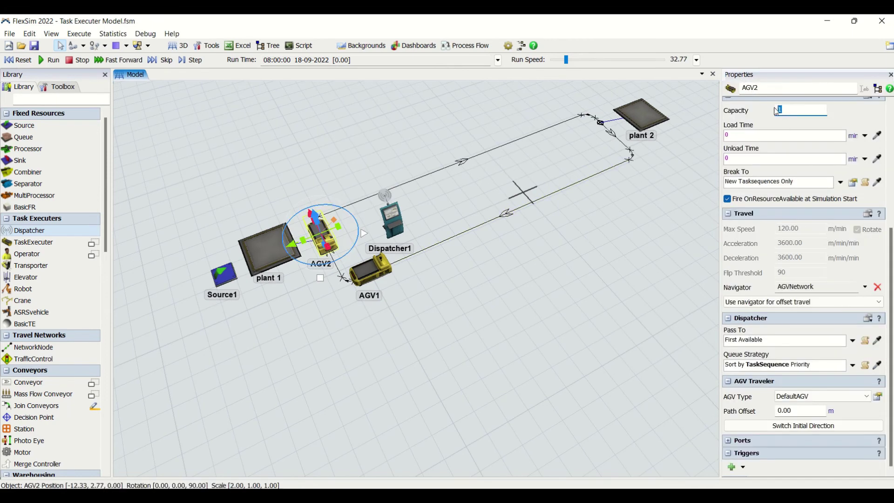
pyautogui.click(354, 274)
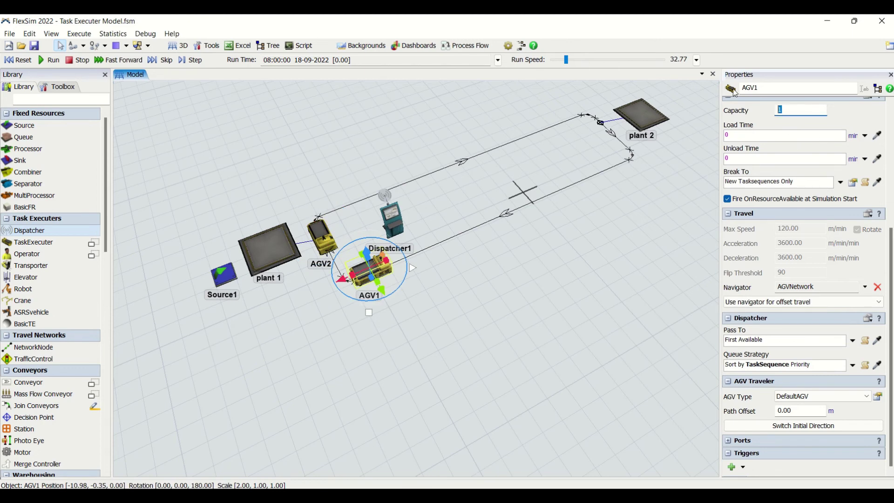
# Set Source1's inter-arrival time to 0.01 min and plant 1's max content to 10.
pyautogui.click(226, 276)
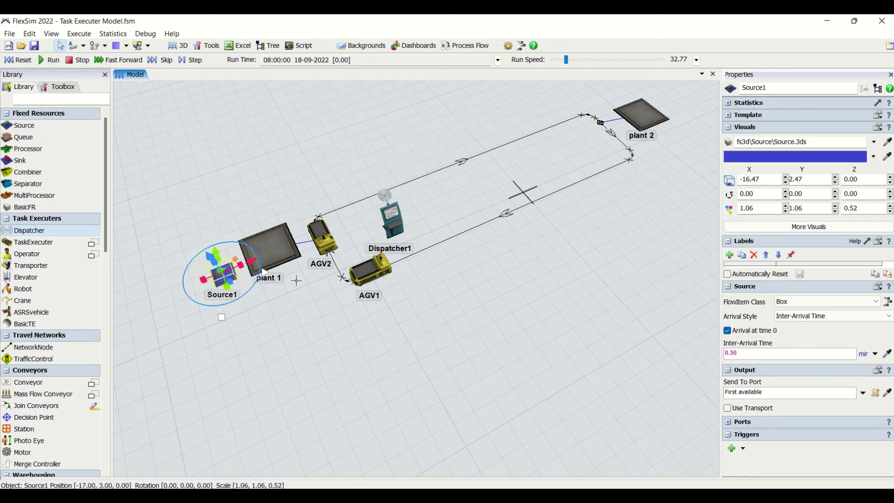
pyautogui.tripleClick(774, 353)
pyautogui.write('0.01')
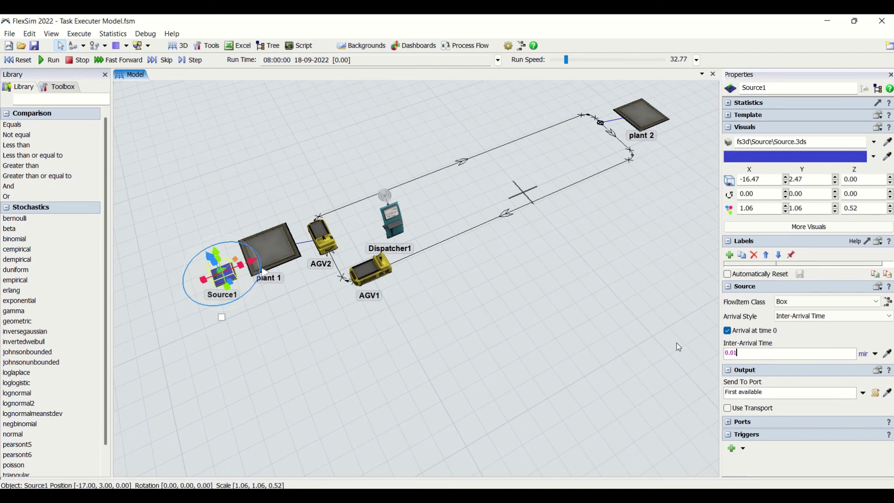
pyautogui.click(278, 249)
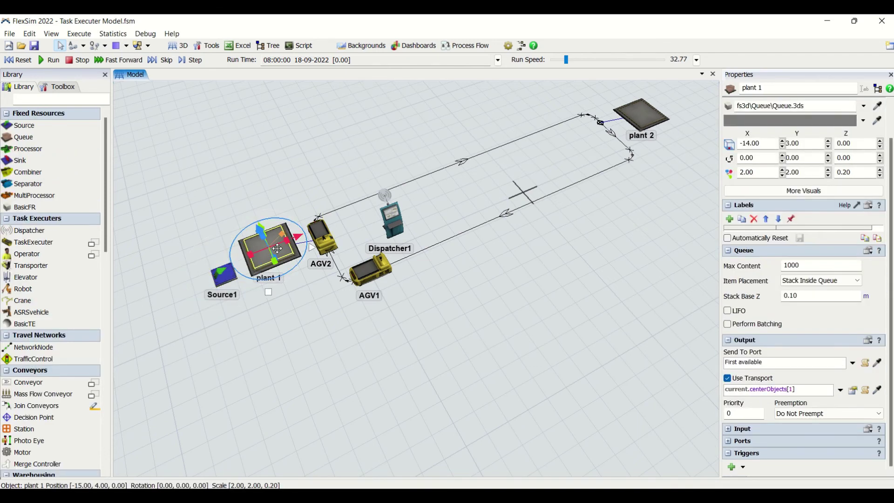
pyautogui.doubleClick(816, 263)
# Run the model, watch the AGVs carry stacked loads between the plants, and reset it.
pyautogui.click(39, 62)
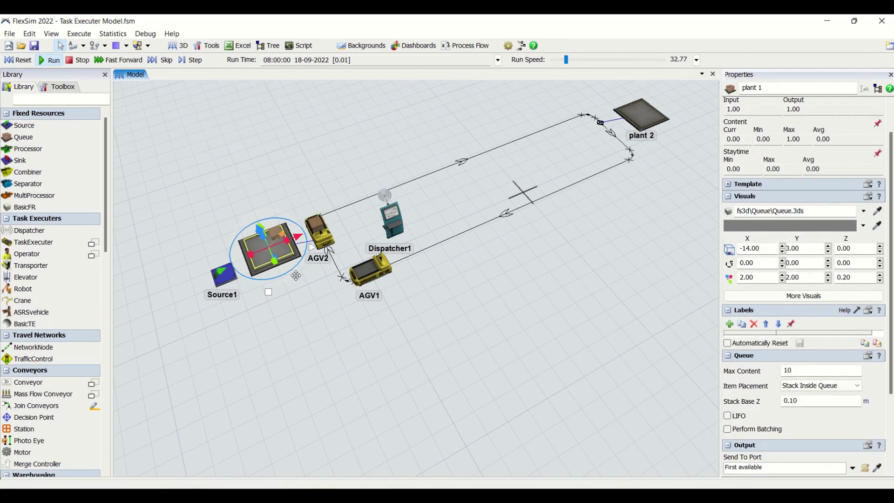
pyautogui.click(373, 353)
pyautogui.moveTo(374, 353); pyautogui.dragTo(395, 330, button='right')
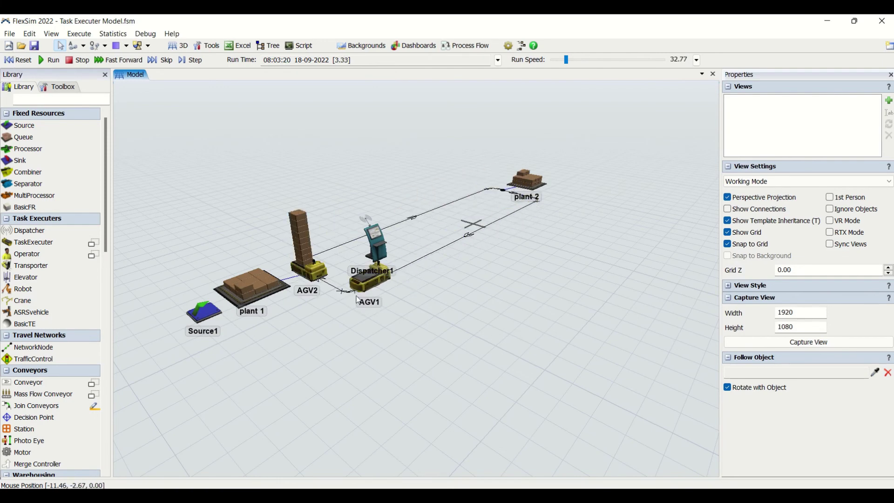
pyautogui.click(18, 60)
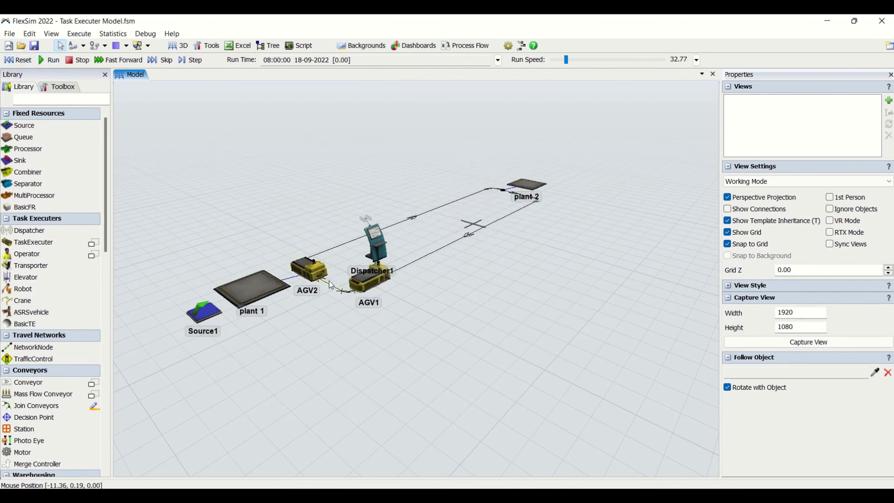
# Move AGV2 off the control point at plant 1 and examine that control point's max allocations.
pyautogui.click(308, 275)
pyautogui.click(310, 275)
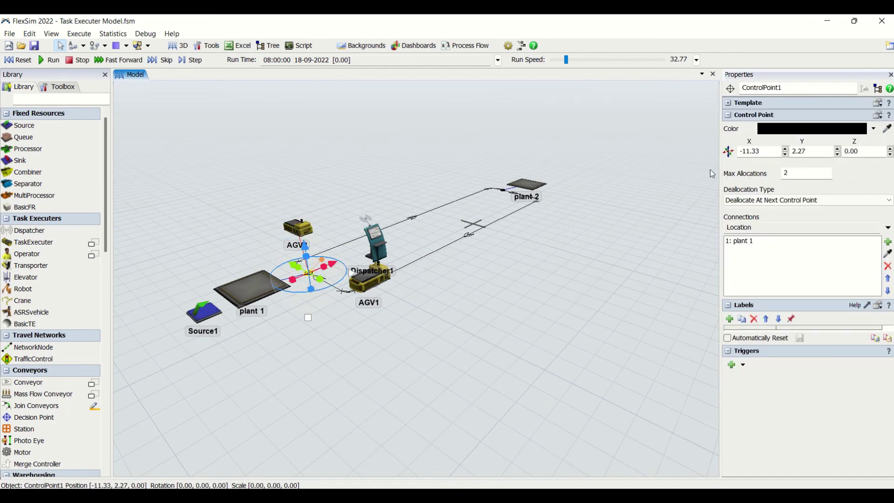
pyautogui.click(431, 402)
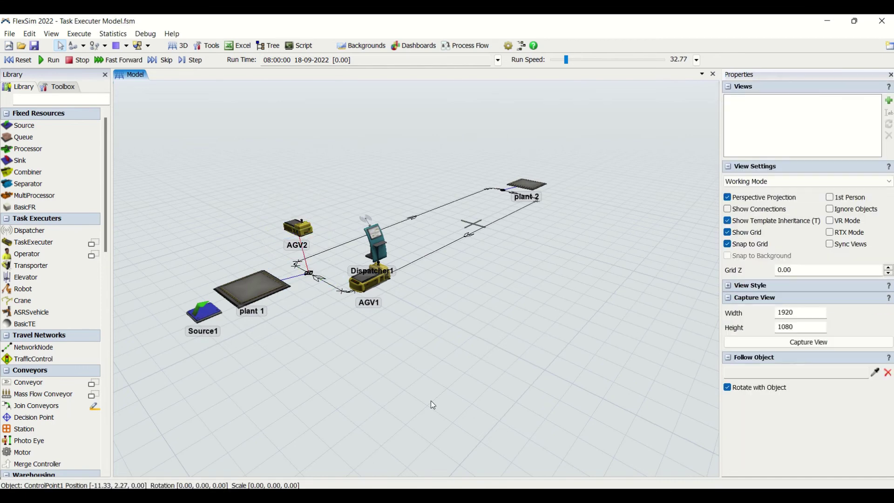
# Rerun the model, watch both AGVs circulate between plant 1 and plant 2, and reset it.
pyautogui.click(50, 60)
pyautogui.moveTo(418, 343); pyautogui.dragTo(409, 348, button='right')
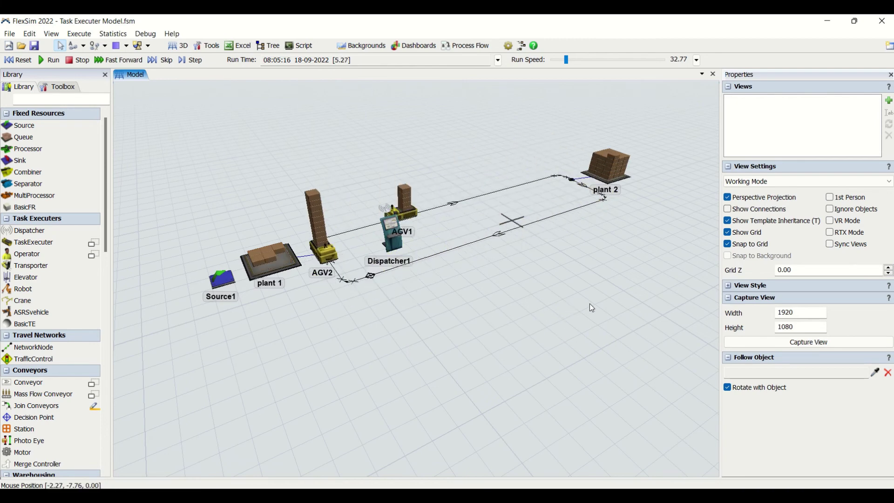
pyautogui.moveTo(591, 306); pyautogui.dragTo(588, 314, button='right')
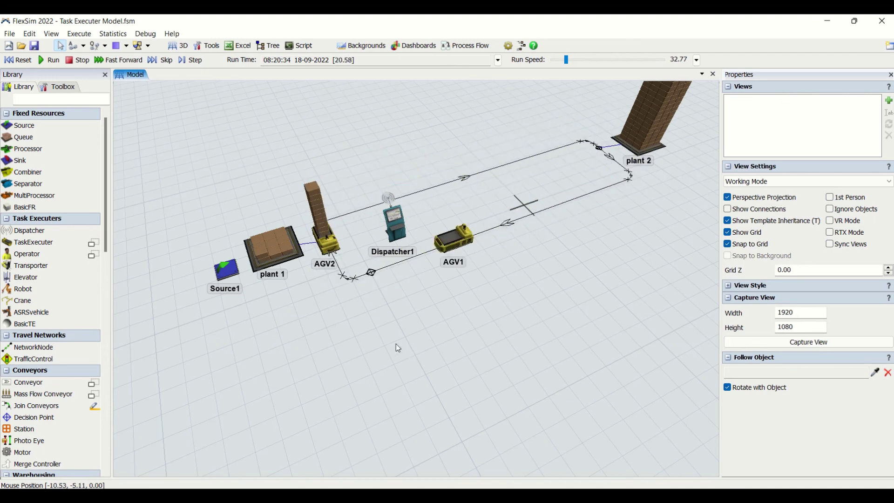
pyautogui.scroll(-2, 396, 345)
pyautogui.scroll(-2, 440, 363)
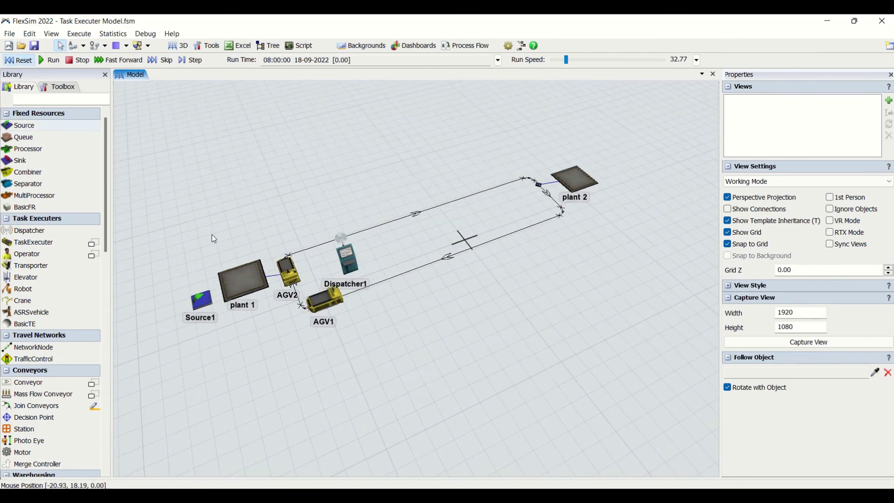
pyautogui.click(18, 60)
# Examine AGV2's AGV type, path offset and initial direction options, keeping DefaultAGV selected.
pyautogui.click(290, 276)
pyautogui.scroll(-2, 634, 356)
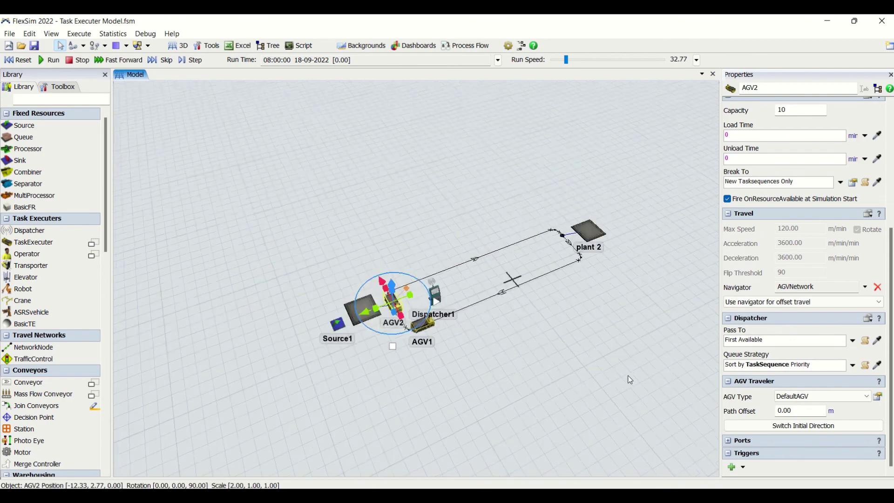
pyautogui.scroll(3, 629, 379)
pyautogui.click(562, 394)
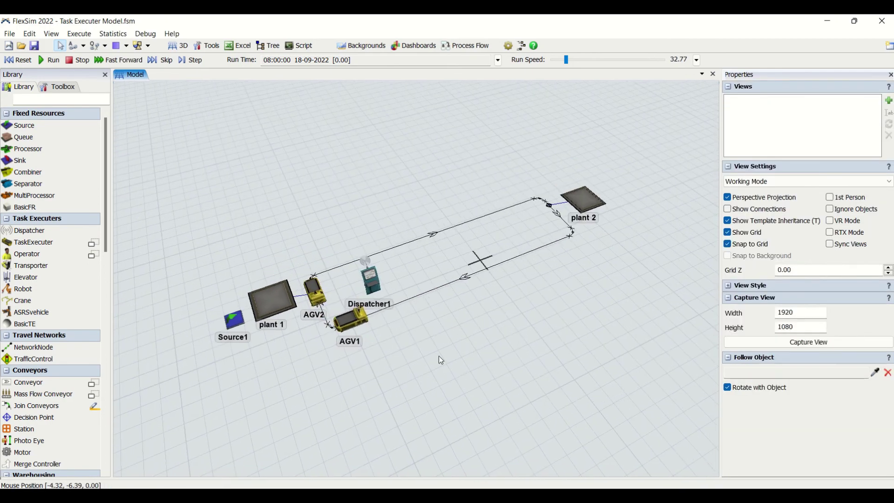
pyautogui.click(316, 289)
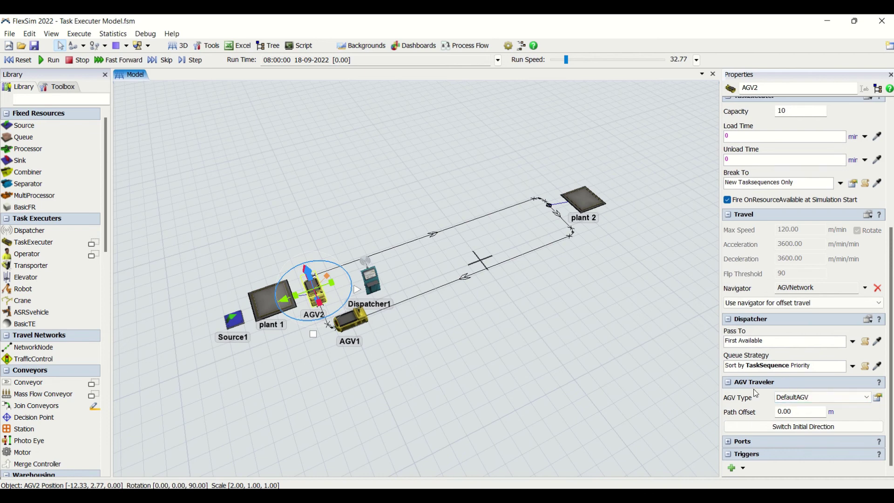
pyautogui.click(820, 398)
pyautogui.click(801, 407)
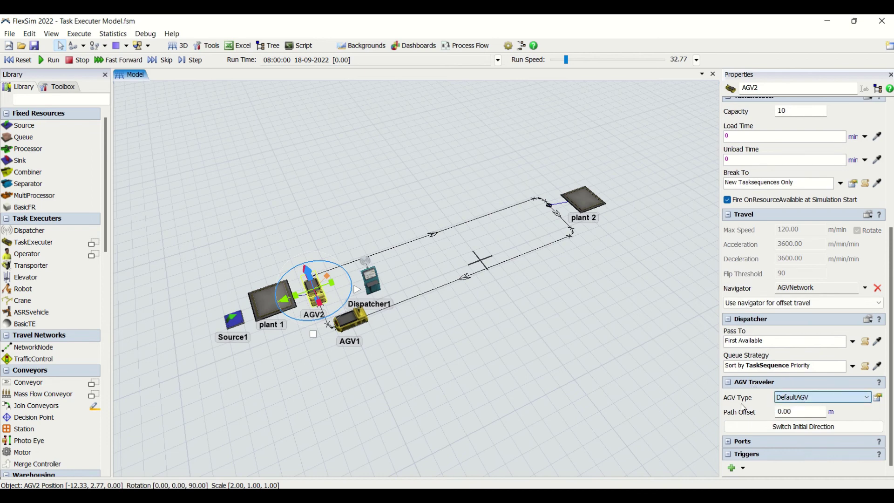
pyautogui.click(787, 427)
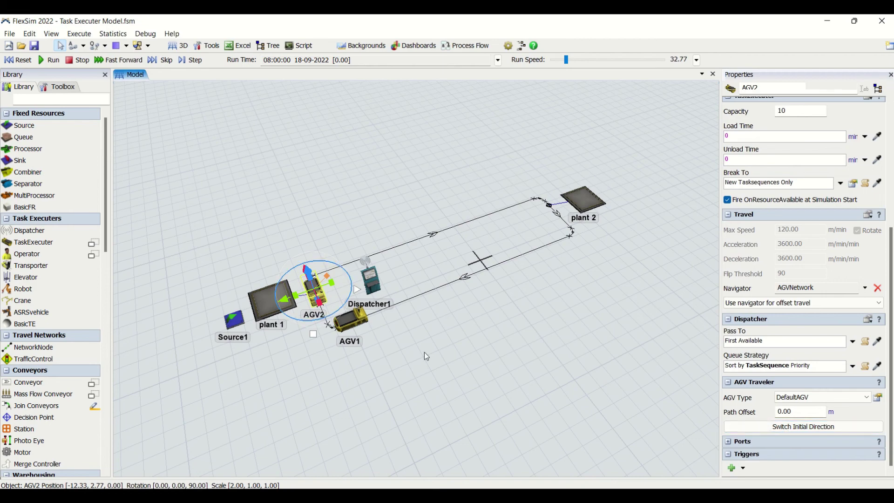
pyautogui.click(308, 297)
pyautogui.click(313, 293)
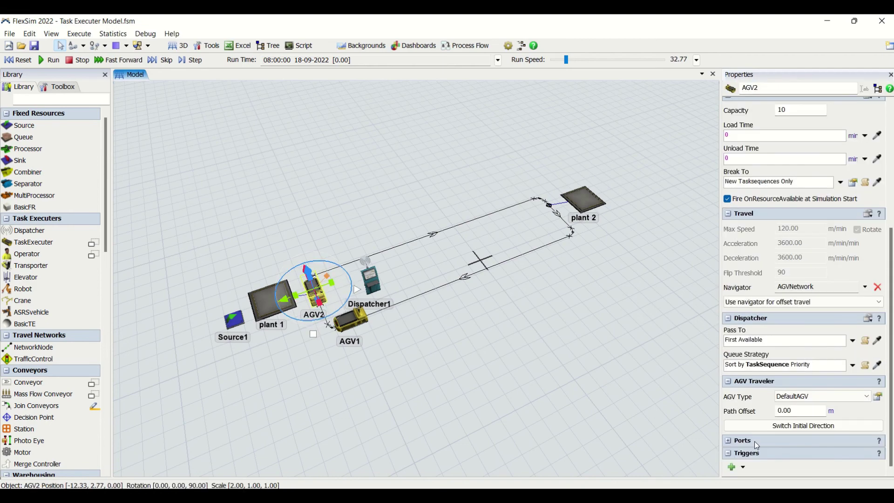
pyautogui.scroll(10, 887, 418)
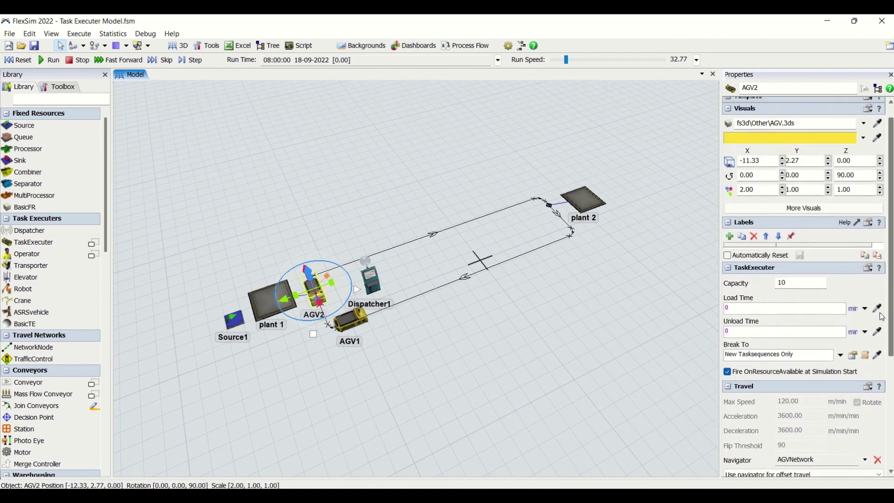
# Compare the task executer settings of AGV1 and AGV2, and examine the dispatcher's settings.
pyautogui.click(540, 362)
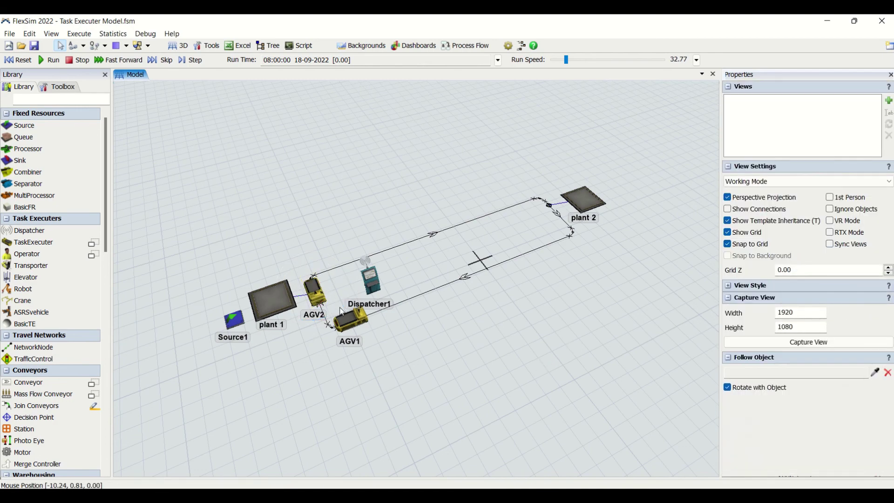
pyautogui.click(349, 320)
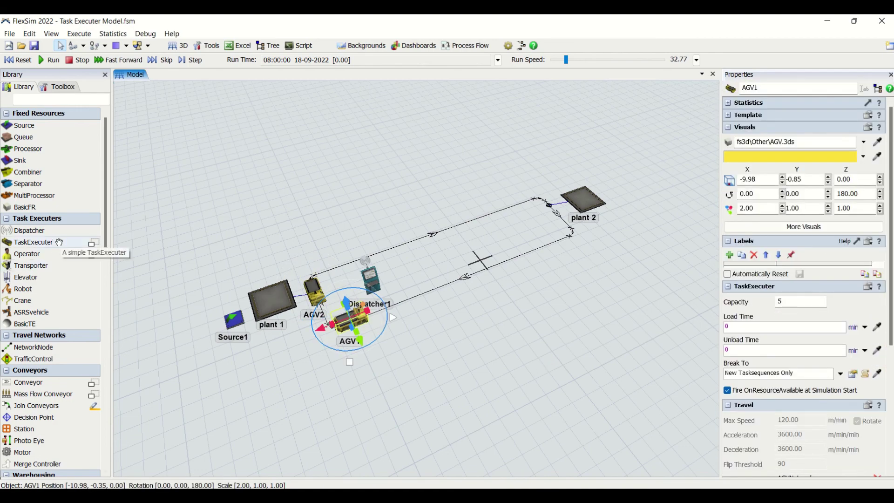
pyautogui.click(465, 364)
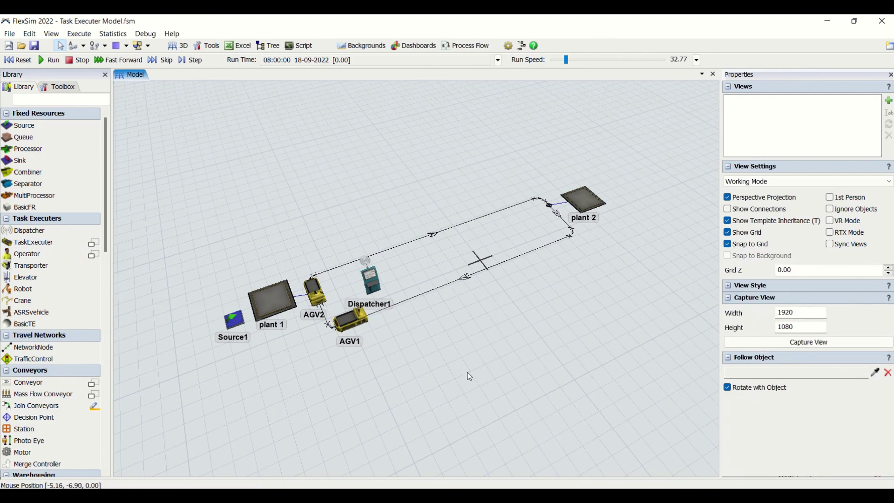
pyautogui.click(315, 291)
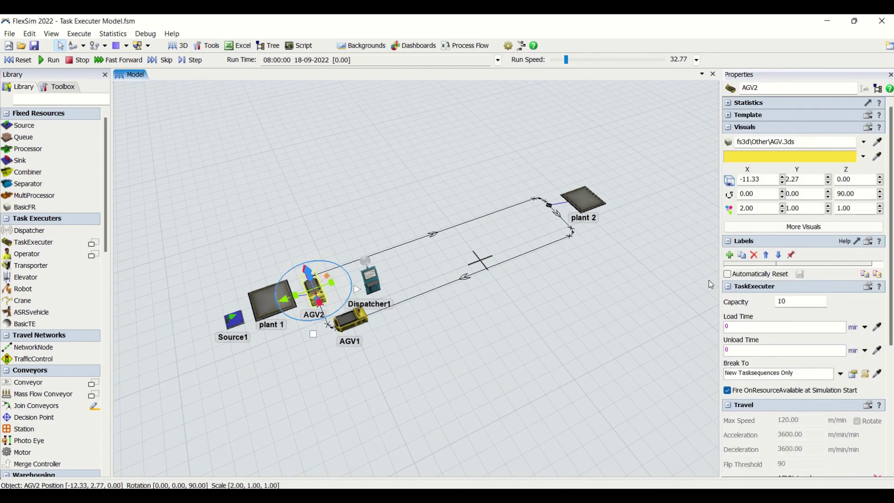
pyautogui.click(373, 282)
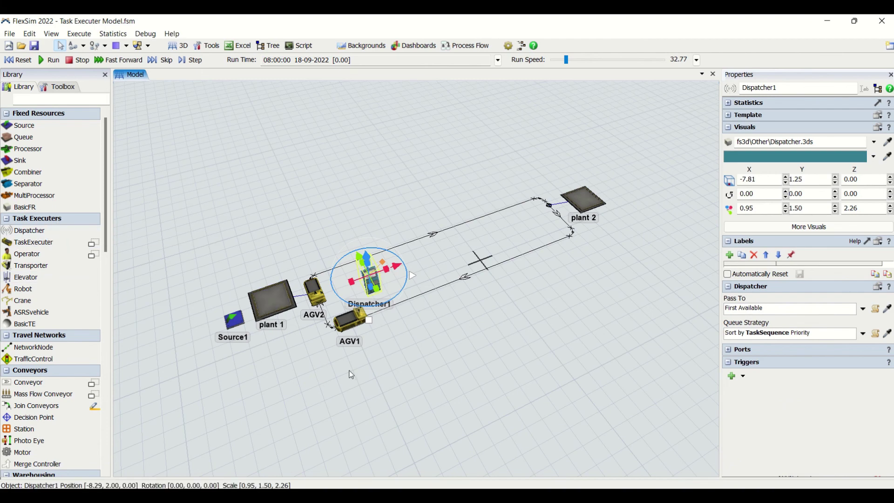
# Draw a trial curved AGV path behind plant 1 and Source1, and delete it again.
pyautogui.scroll(-11, 61, 364)
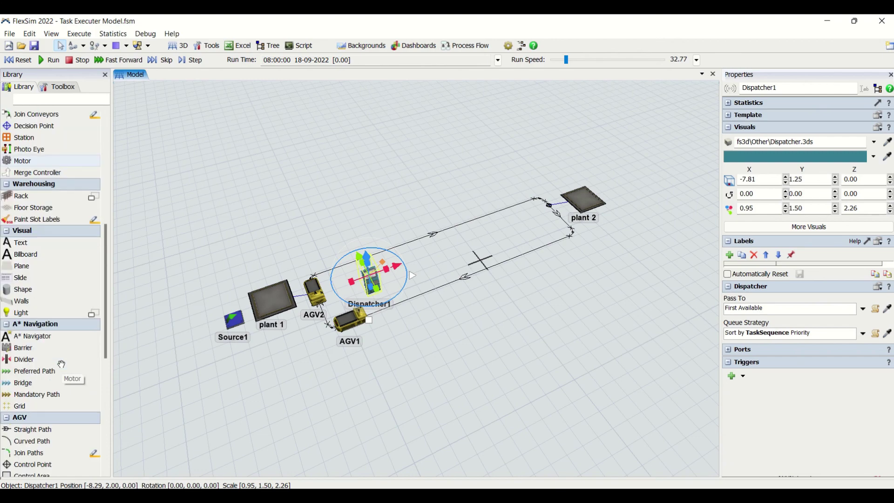
pyautogui.scroll(-2, 62, 364)
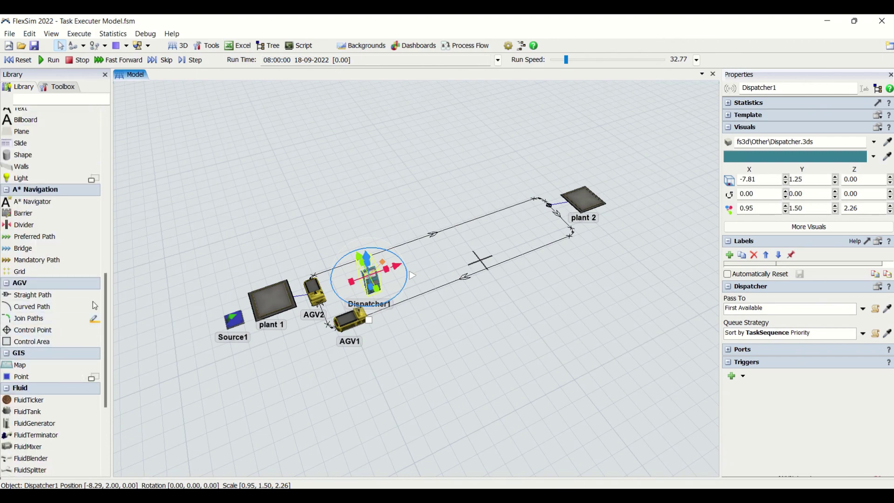
pyautogui.click(37, 306)
pyautogui.click(129, 297)
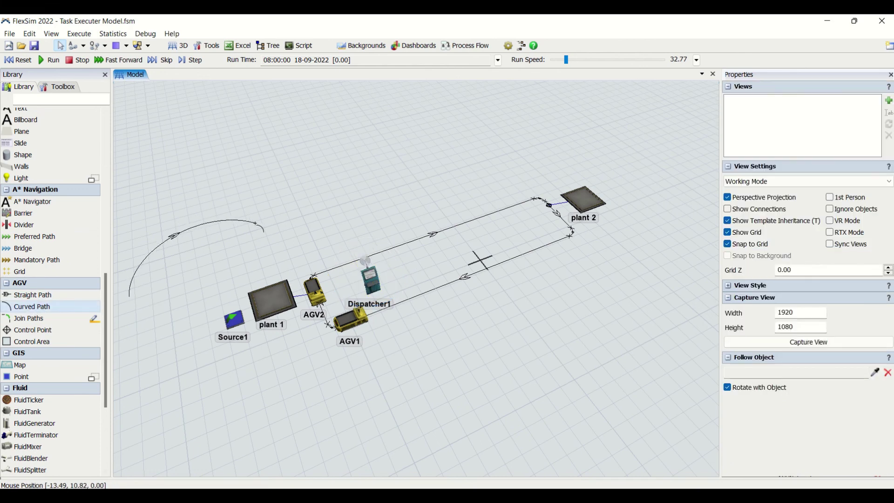
pyautogui.click(232, 256)
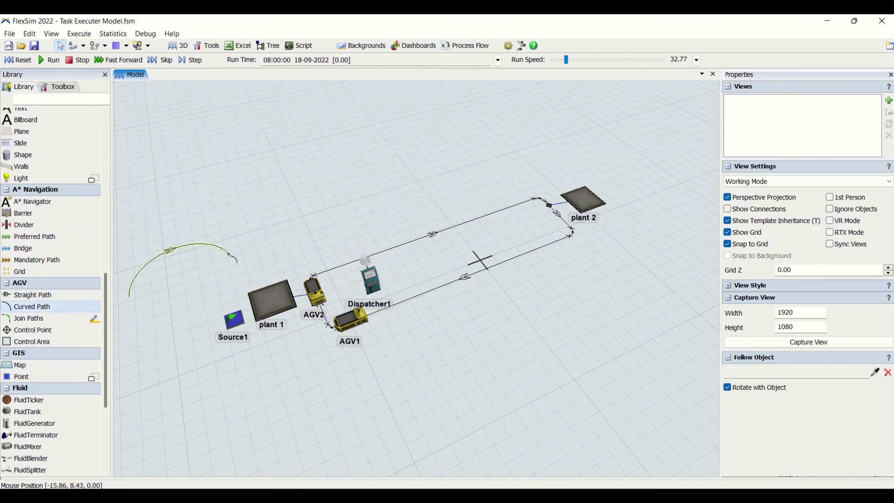
pyautogui.press('Escape')
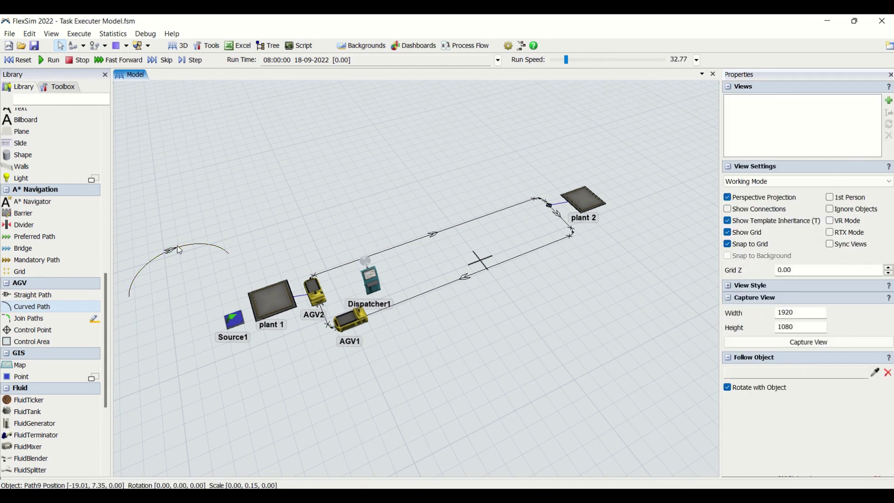
pyautogui.click(179, 250)
pyautogui.press('Delete')
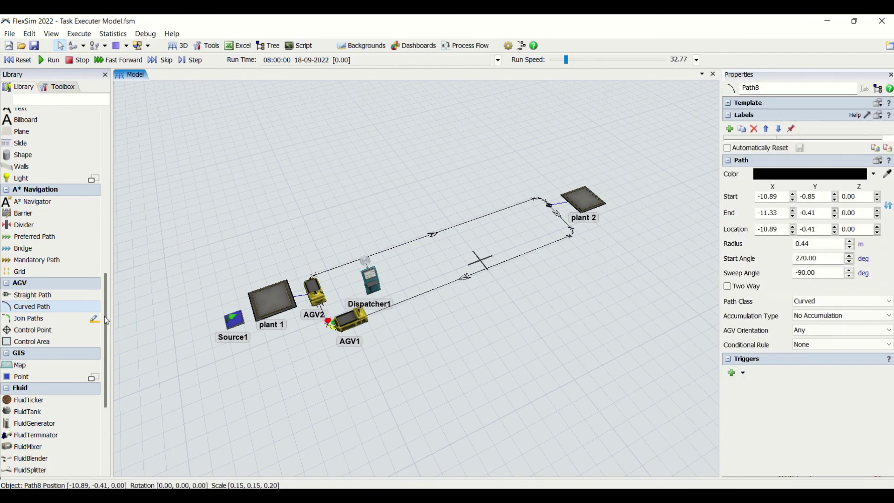
# Draw a control area of about 22 by 19 m around the AGV loop and undo it.
pyautogui.click(24, 341)
pyautogui.moveTo(208, 219); pyautogui.dragTo(601, 301)
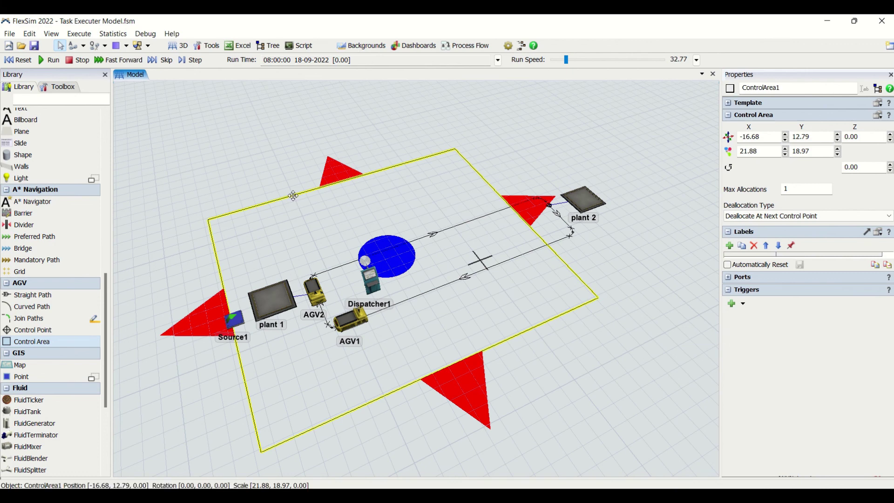
pyautogui.hotkey('ctrl', 'z')
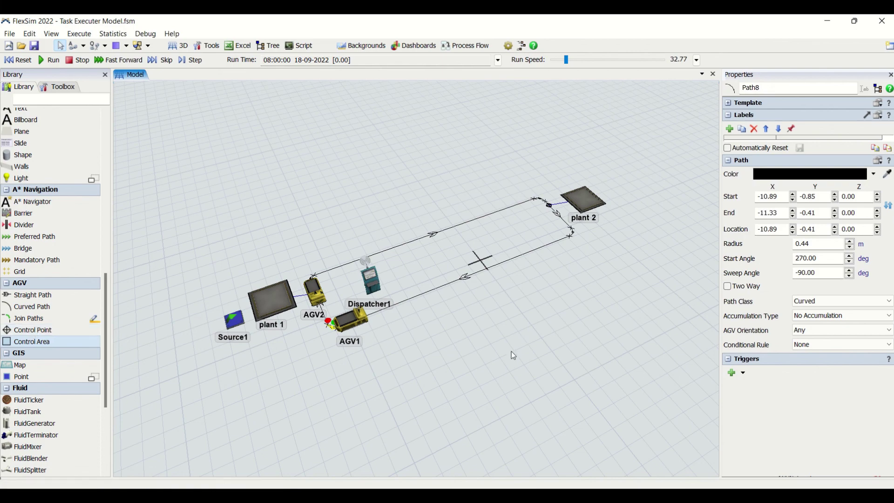
# Examine the allocation, deallocation and connection settings of the control point at plant 2.
pyautogui.click(504, 309)
pyautogui.click(552, 206)
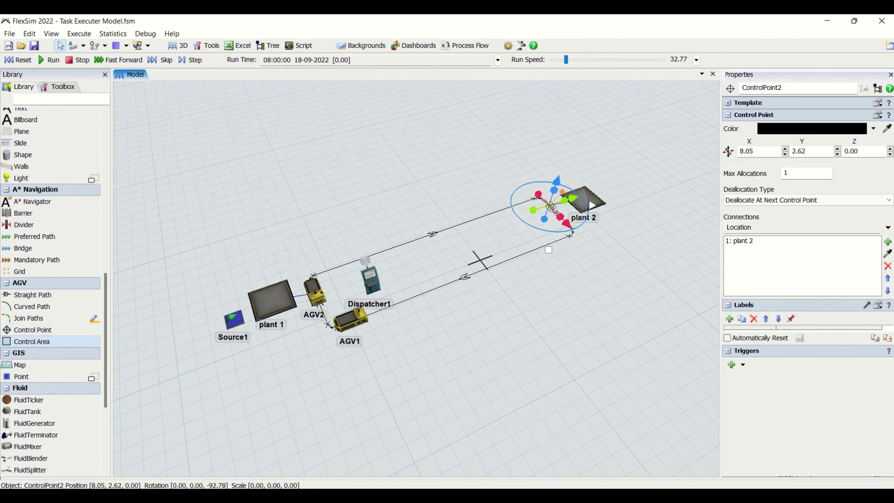
pyautogui.click(395, 179)
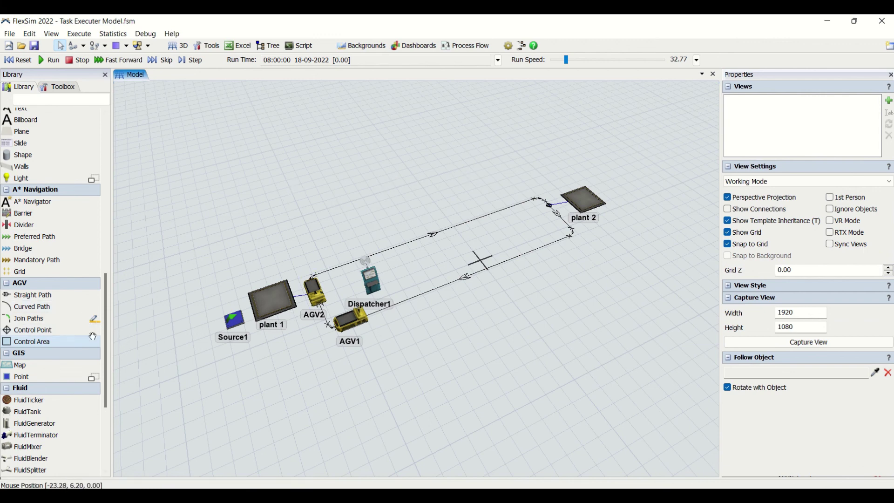
pyautogui.scroll(-6, 92, 336)
pyautogui.scroll(12, 93, 336)
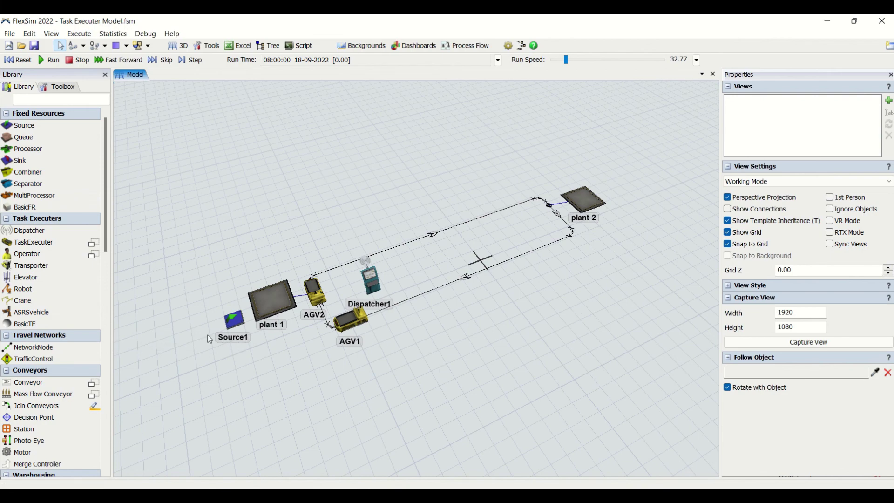
pyautogui.moveTo(601, 312); pyautogui.dragTo(612, 328, button='right')
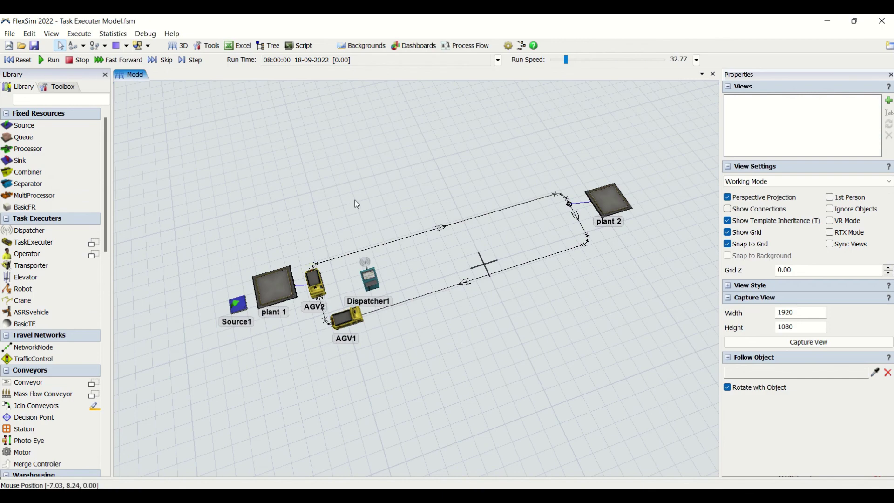
pyautogui.moveTo(443, 398); pyautogui.dragTo(445, 395, button='right')
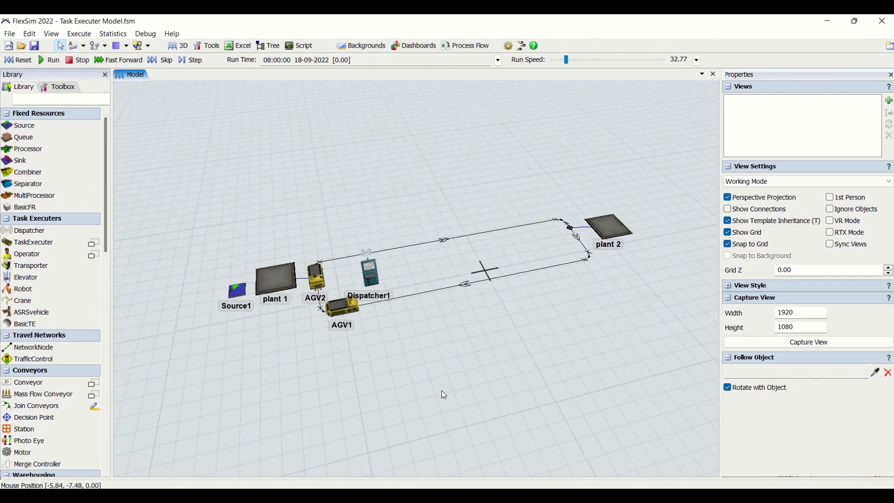